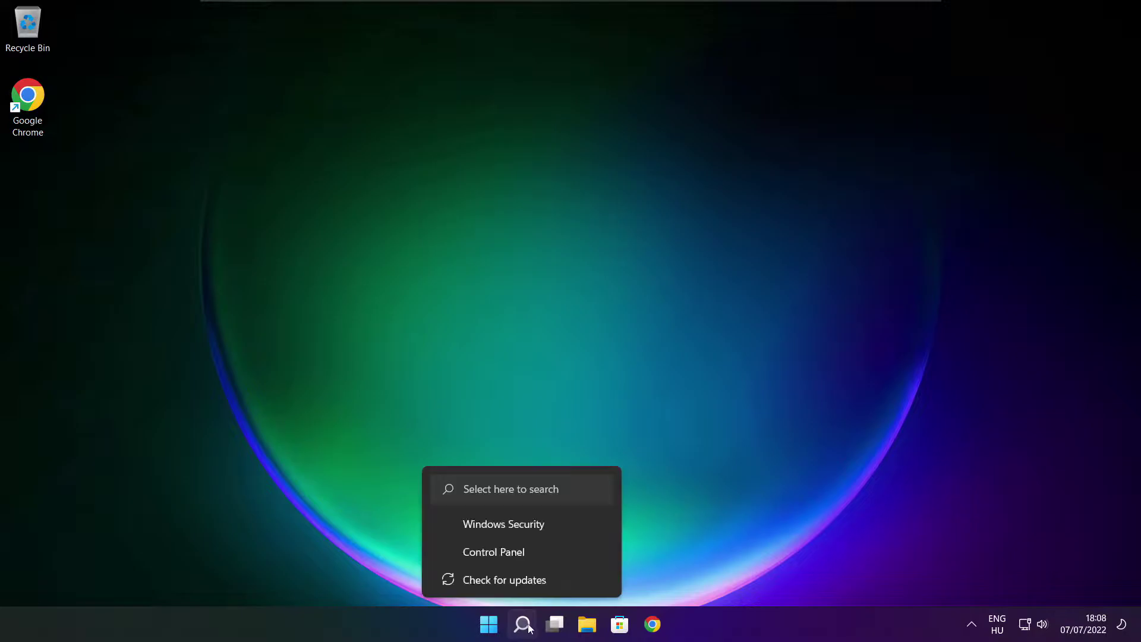
- Search Windows for "device manager", open Device Manager and maximize its window
{"action": "left_click", "coordinate": [527, 630]}
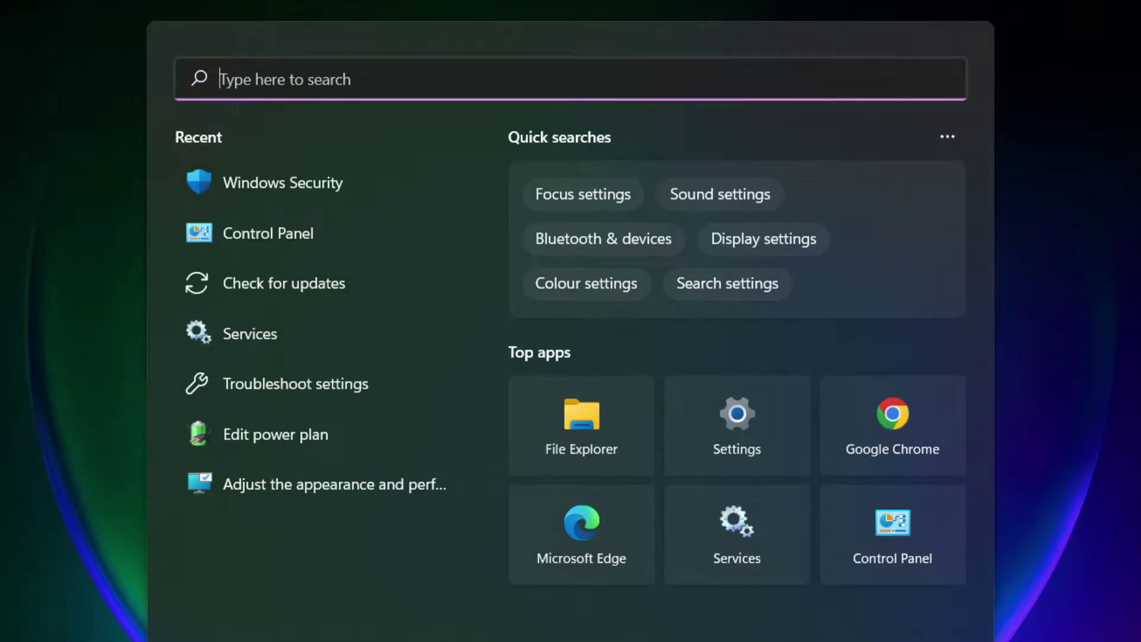
{"action": "type", "text": "device m"}
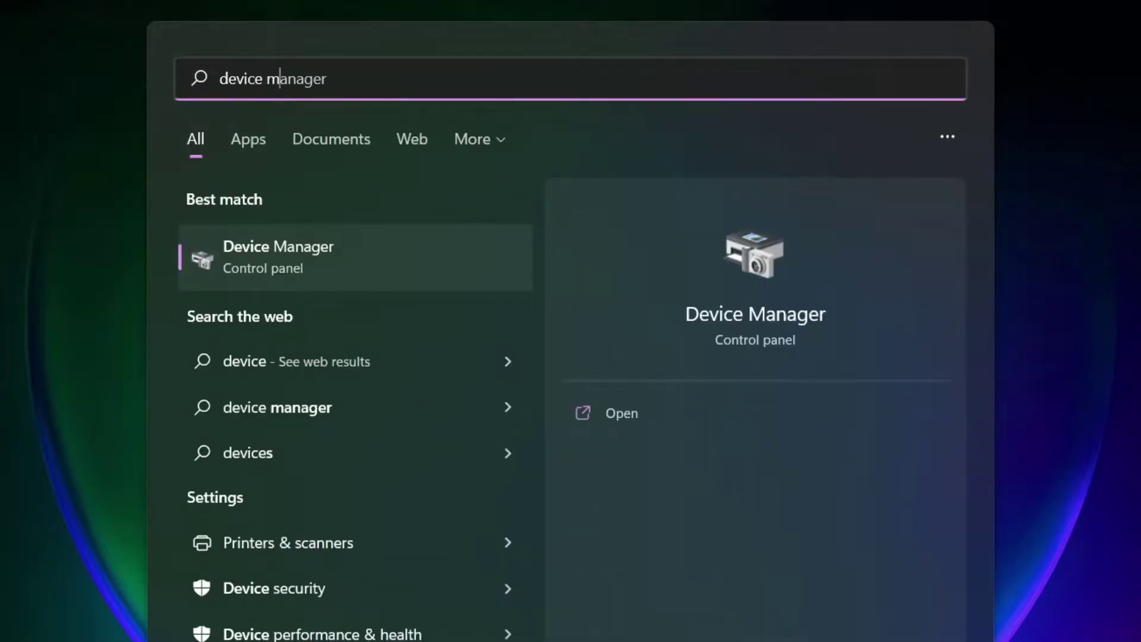
{"action": "type", "text": "anag"}
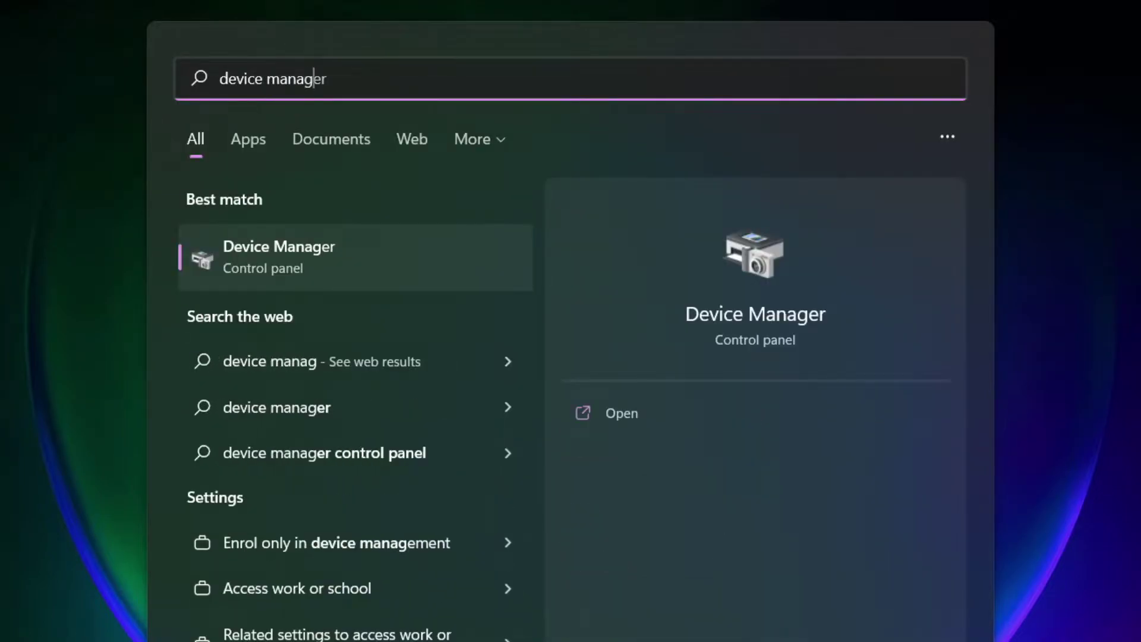
{"action": "type", "text": "er"}
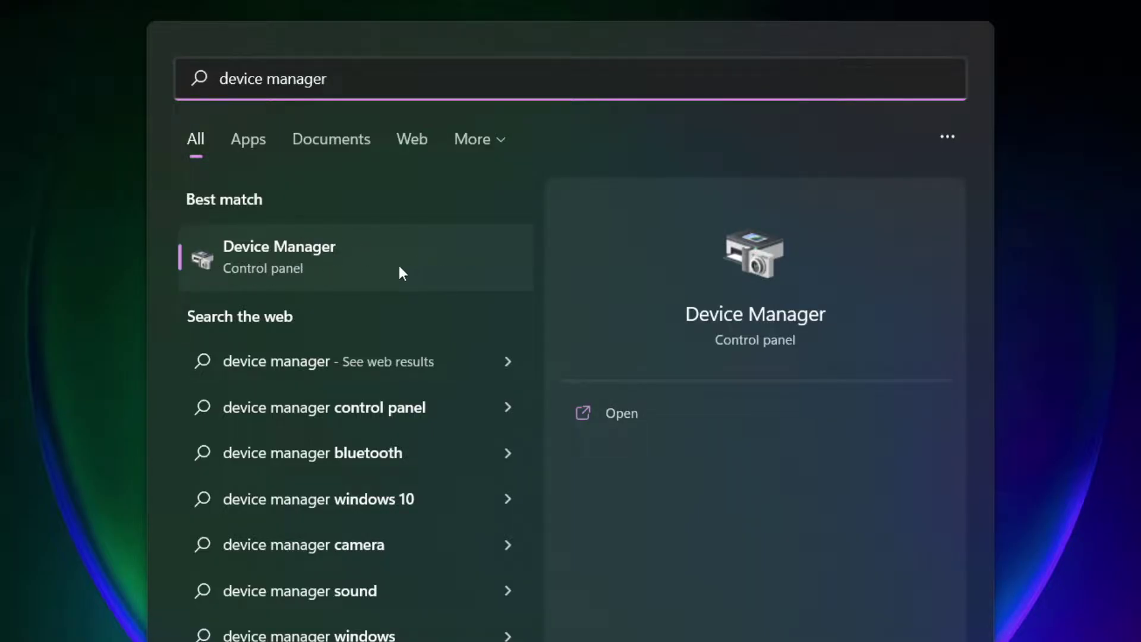
{"action": "left_click", "coordinate": [419, 261]}
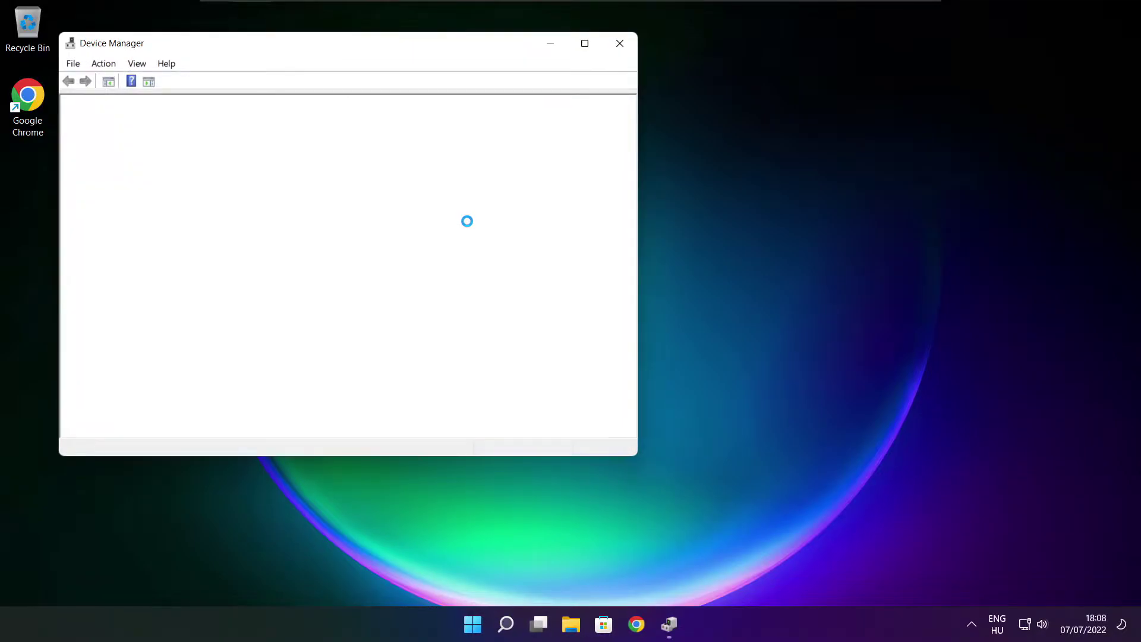
{"action": "left_click", "coordinate": [584, 43]}
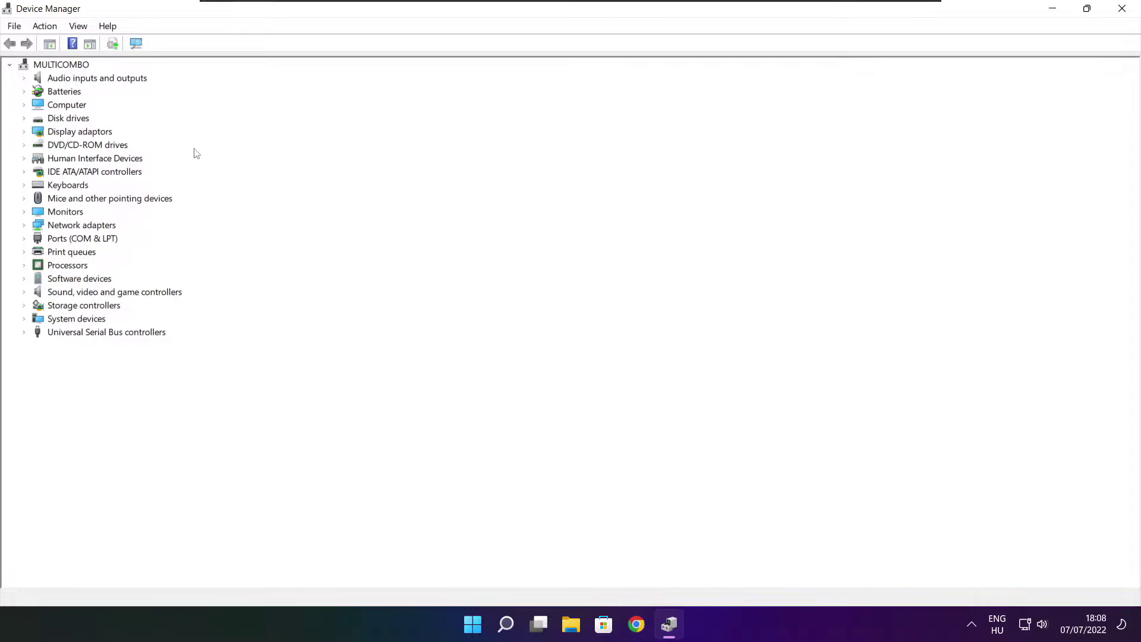
- Run an automatic driver update for the VMware SVGA 3D display adaptor and close the update wizard
{"action": "left_click", "coordinate": [31, 133]}
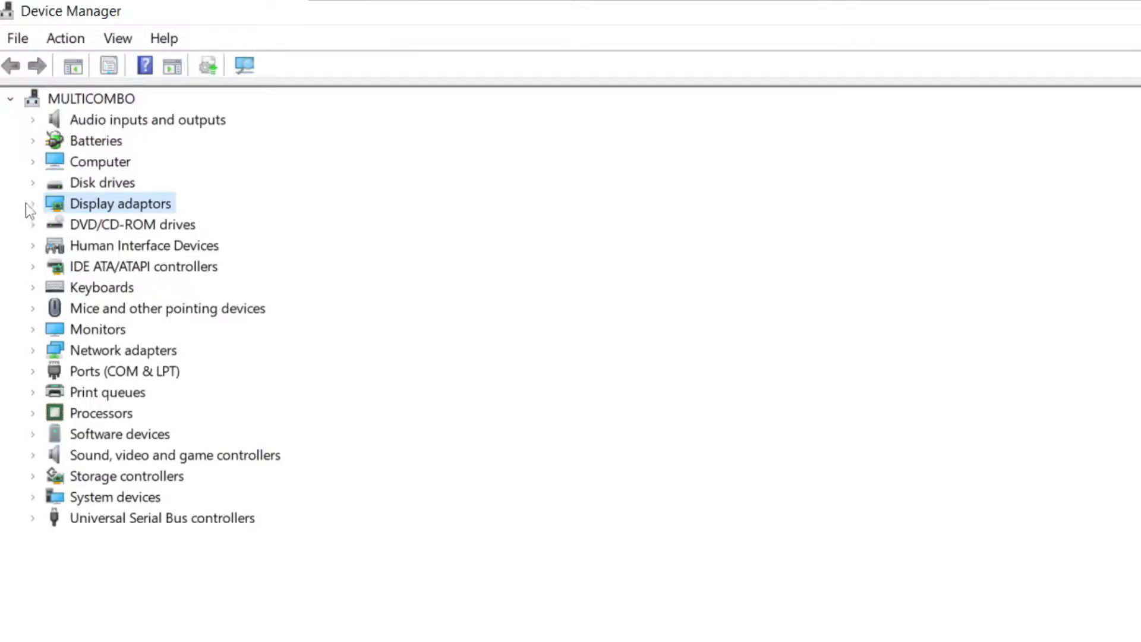
{"action": "left_click", "coordinate": [33, 205]}
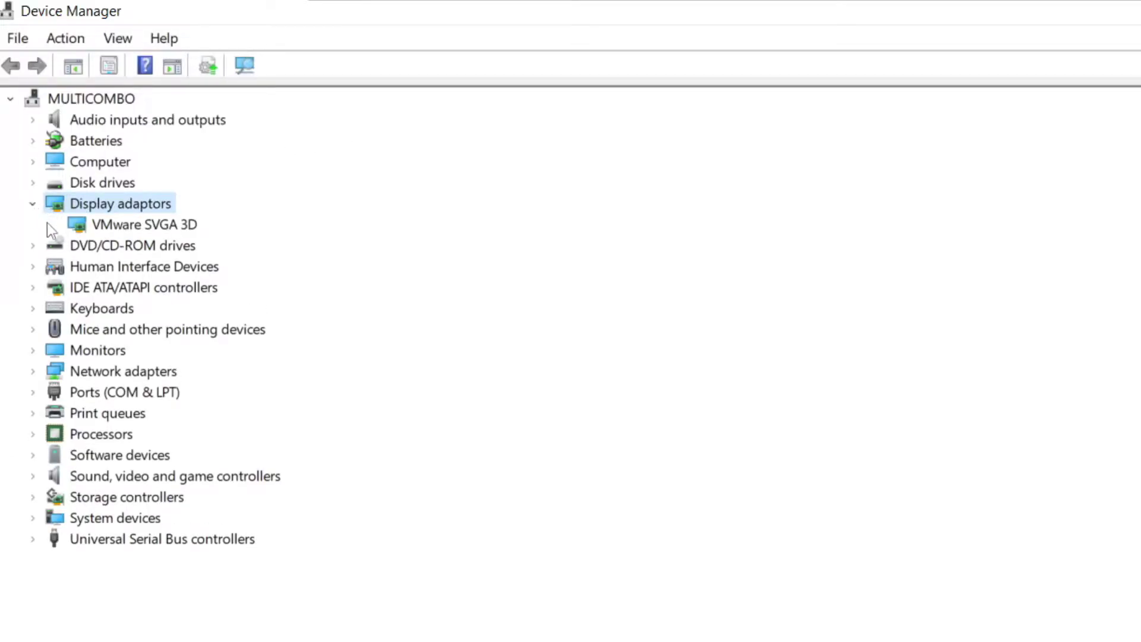
{"action": "left_click", "coordinate": [170, 228]}
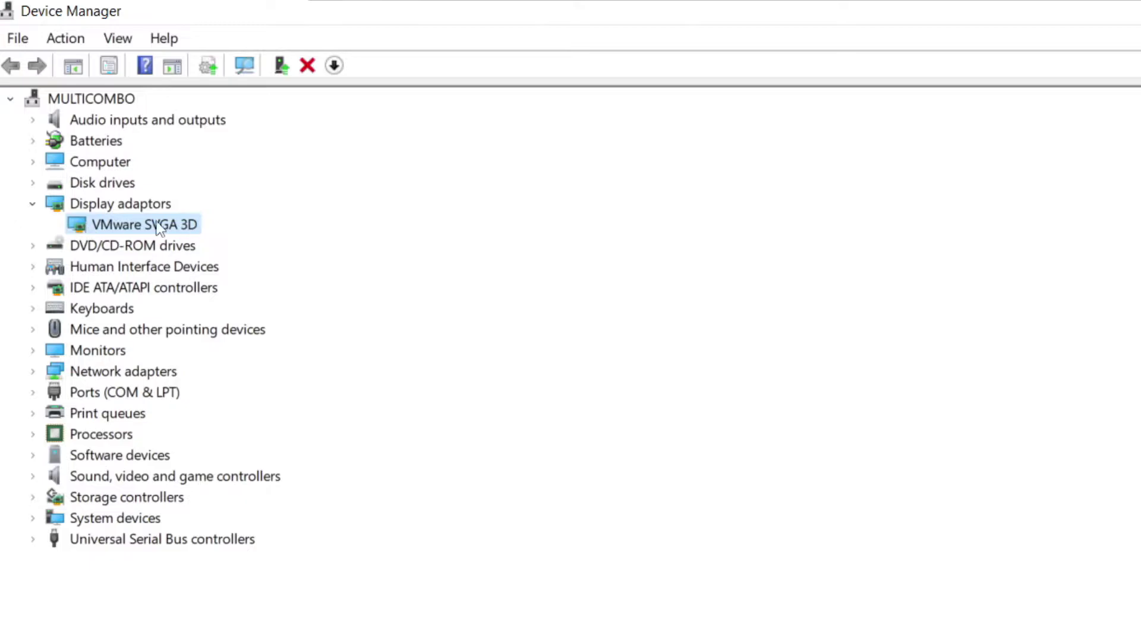
{"action": "right_click", "coordinate": [123, 225]}
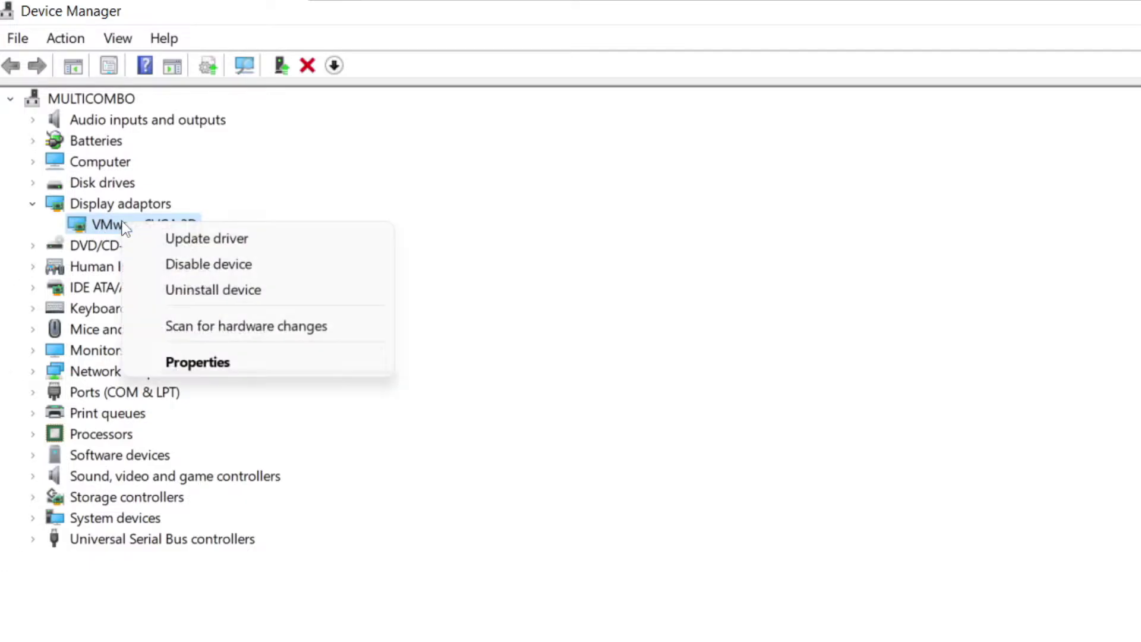
{"action": "left_click", "coordinate": [253, 239]}
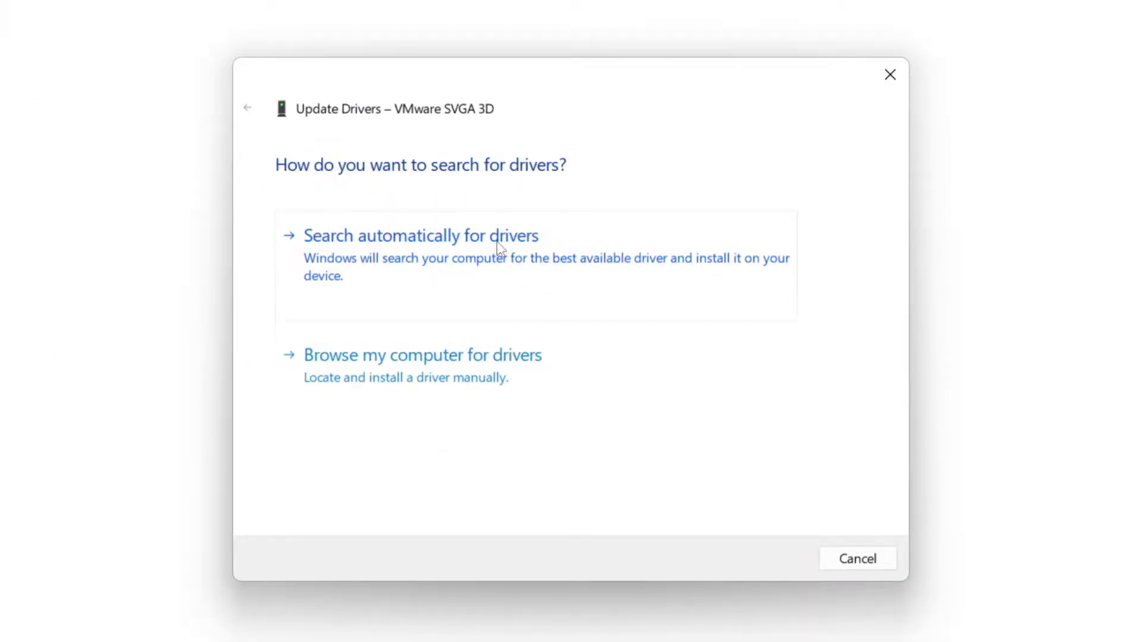
{"action": "left_click", "coordinate": [499, 265]}
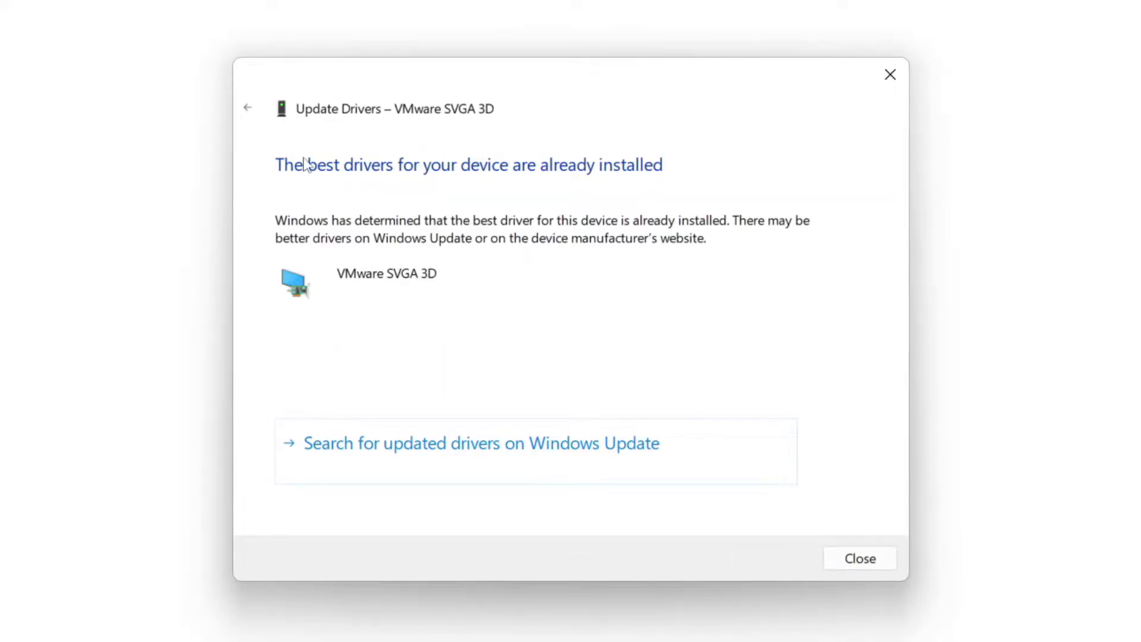
{"action": "left_click", "coordinate": [860, 565]}
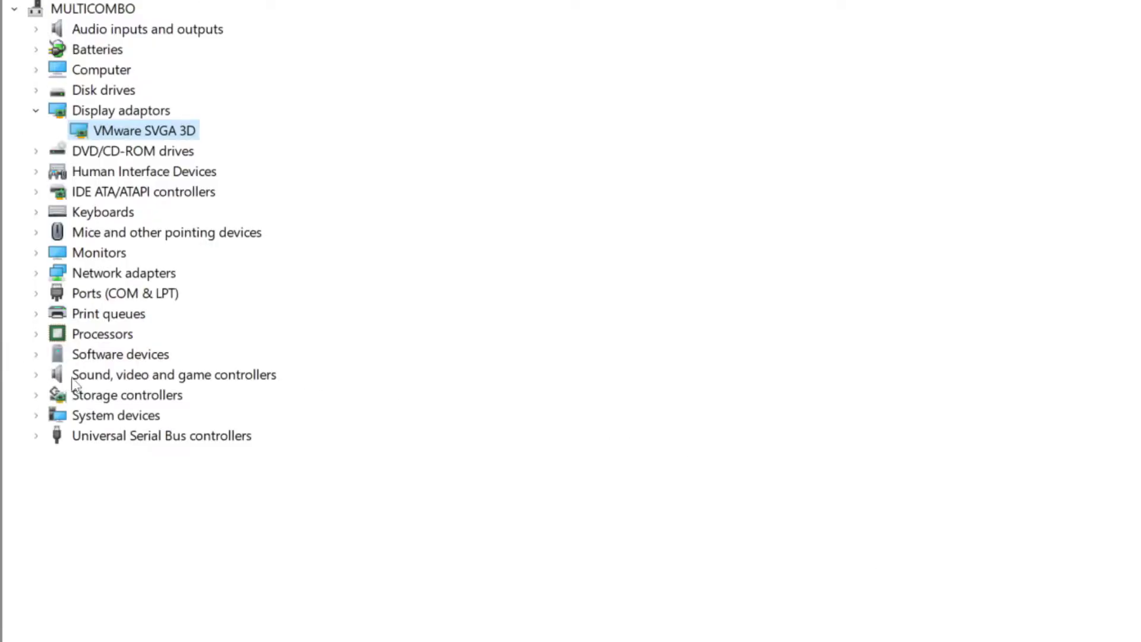
- Run an automatic driver update for High Definition Audio Device under the sound controllers, then close the wizard and Device Manager
{"action": "left_click", "coordinate": [73, 378]}
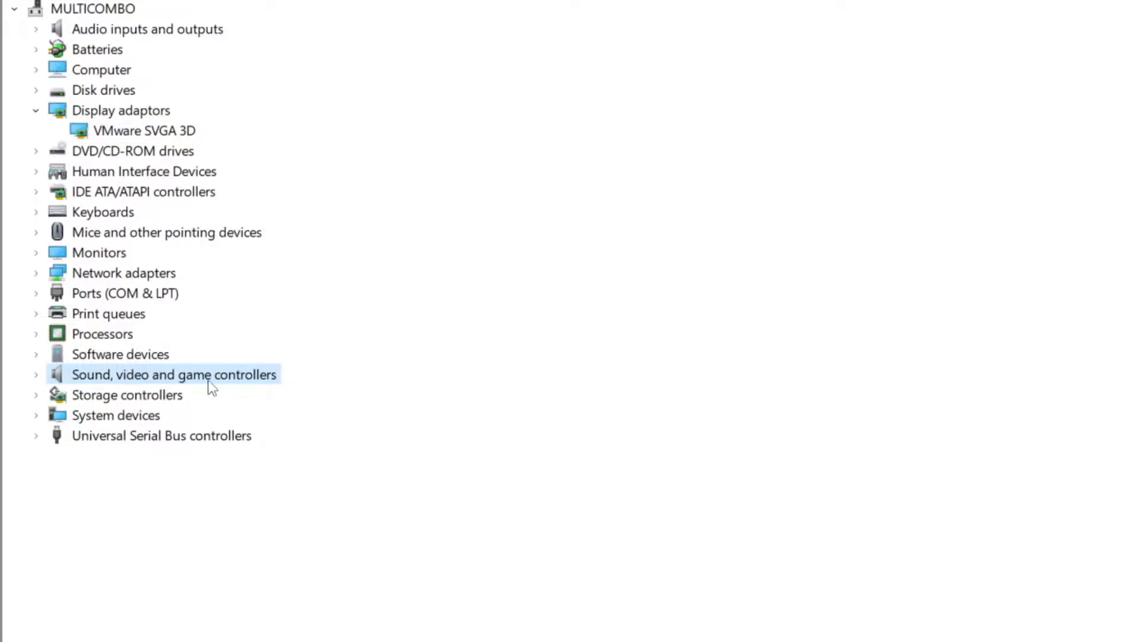
{"action": "left_click", "coordinate": [36, 376]}
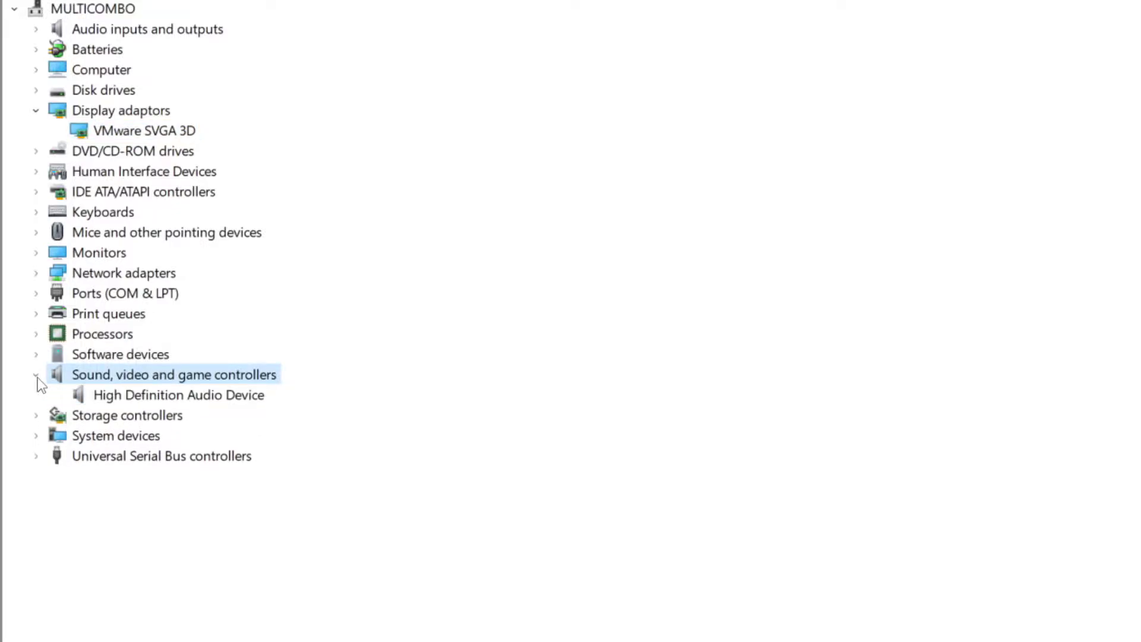
{"action": "left_click", "coordinate": [189, 401]}
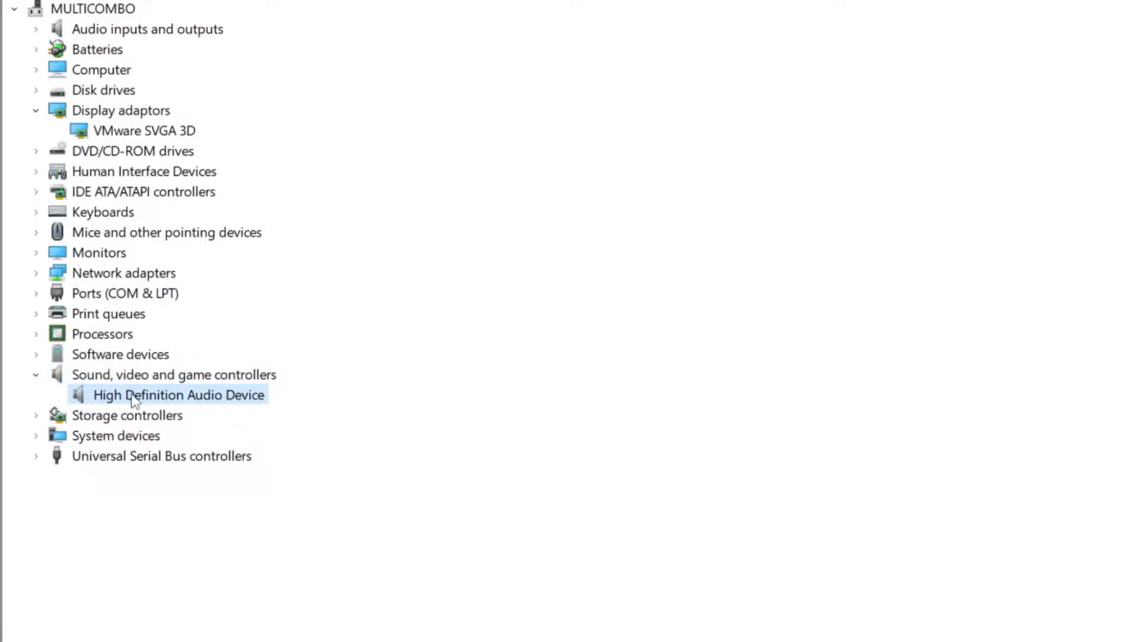
{"action": "right_click", "coordinate": [167, 398]}
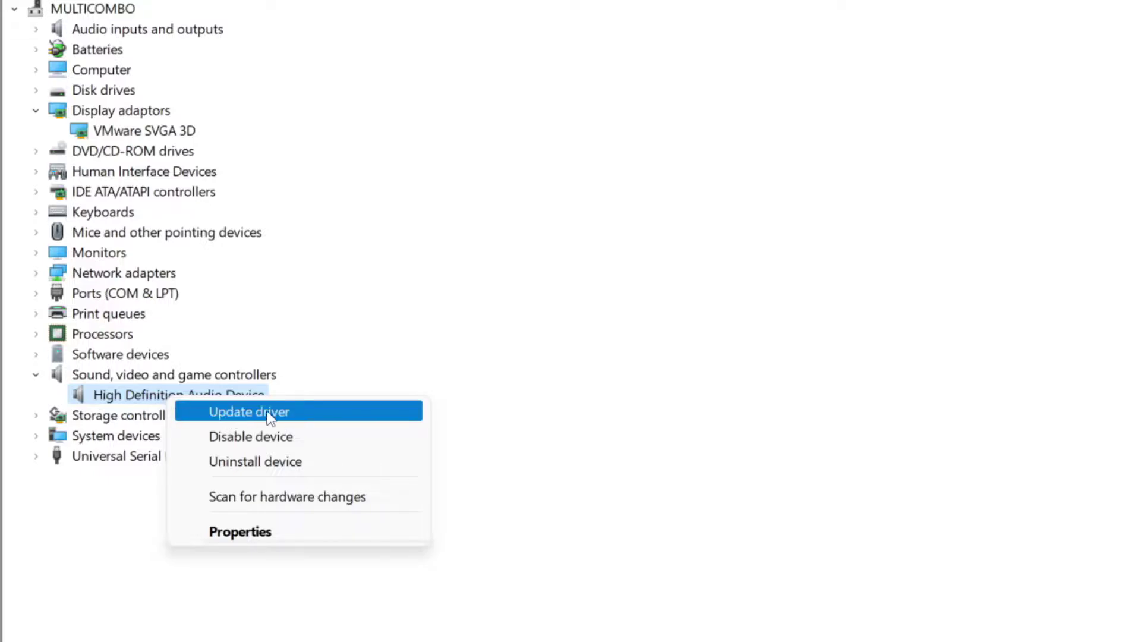
{"action": "left_click", "coordinate": [339, 420]}
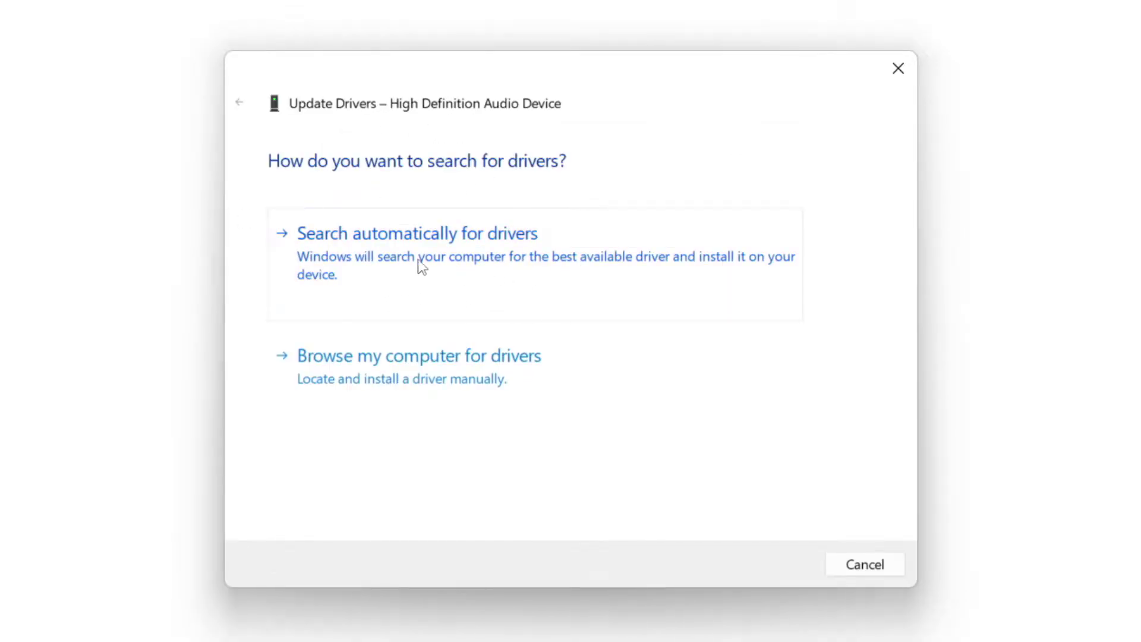
{"action": "left_click", "coordinate": [454, 257]}
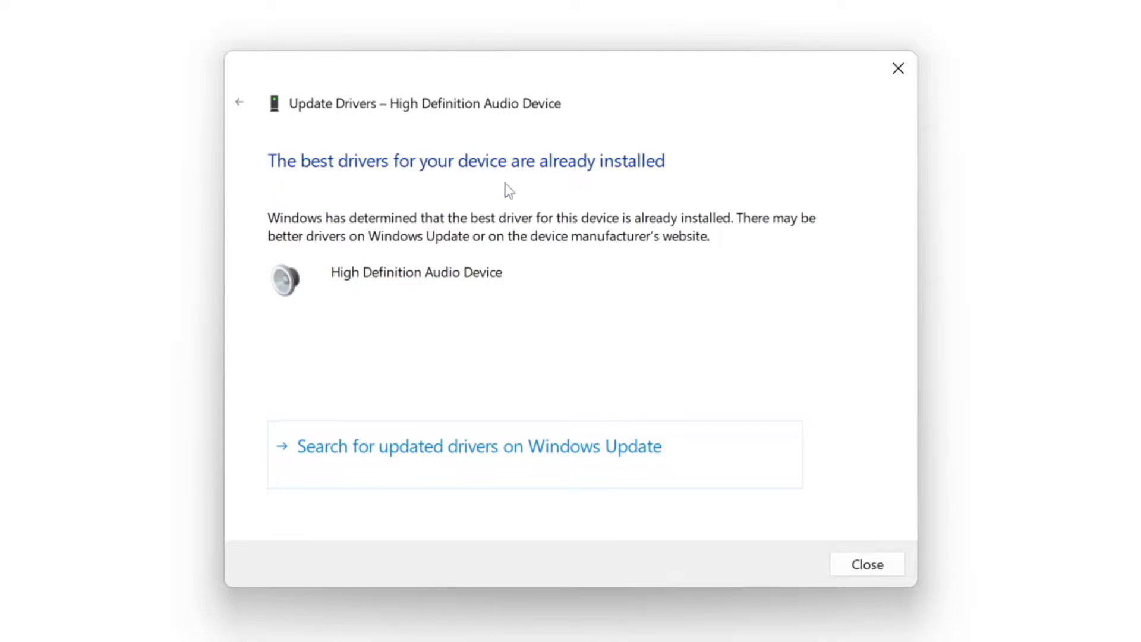
{"action": "left_click", "coordinate": [869, 565]}
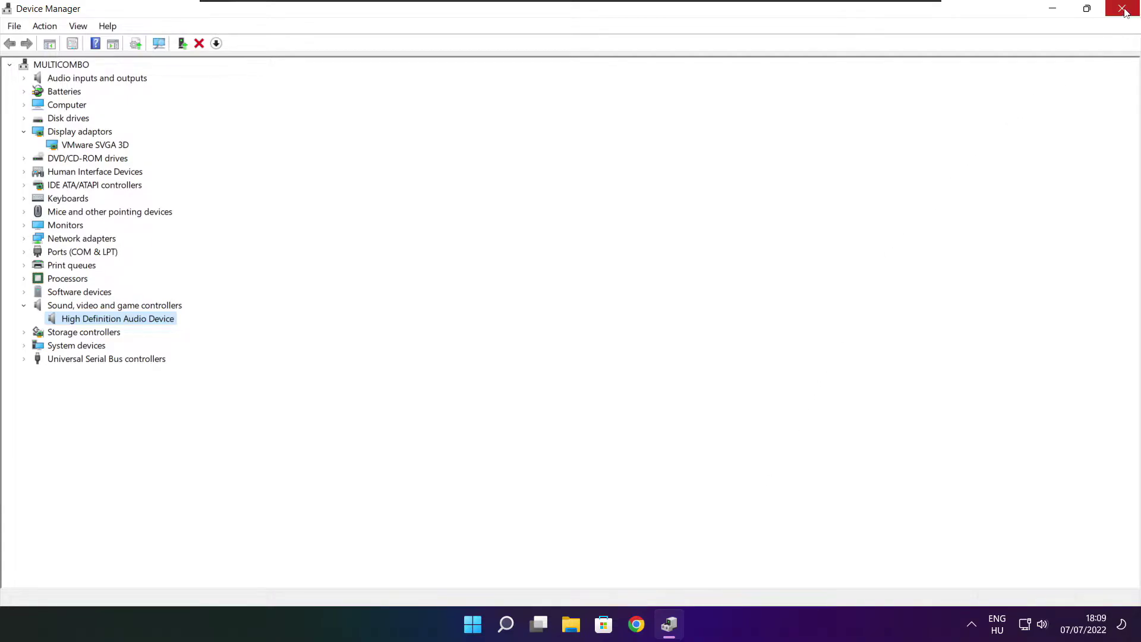
{"action": "left_click", "coordinate": [1124, 10]}
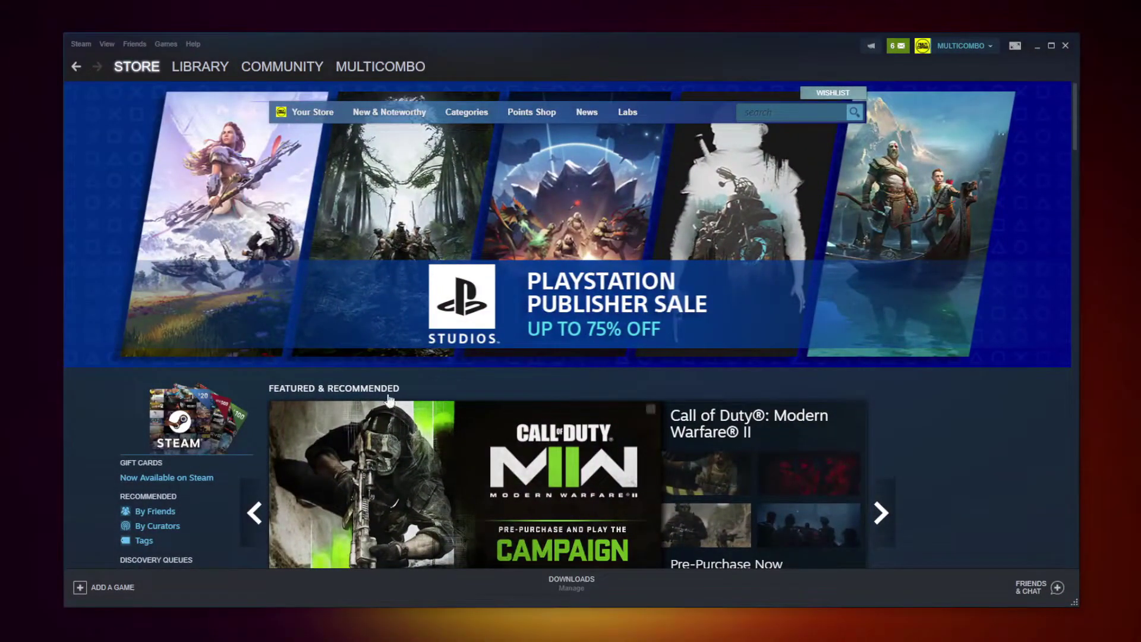
- In the Steam library, verify the integrity of the local files of the game under Favorites
{"action": "mouse_move", "coordinate": [209, 85]}
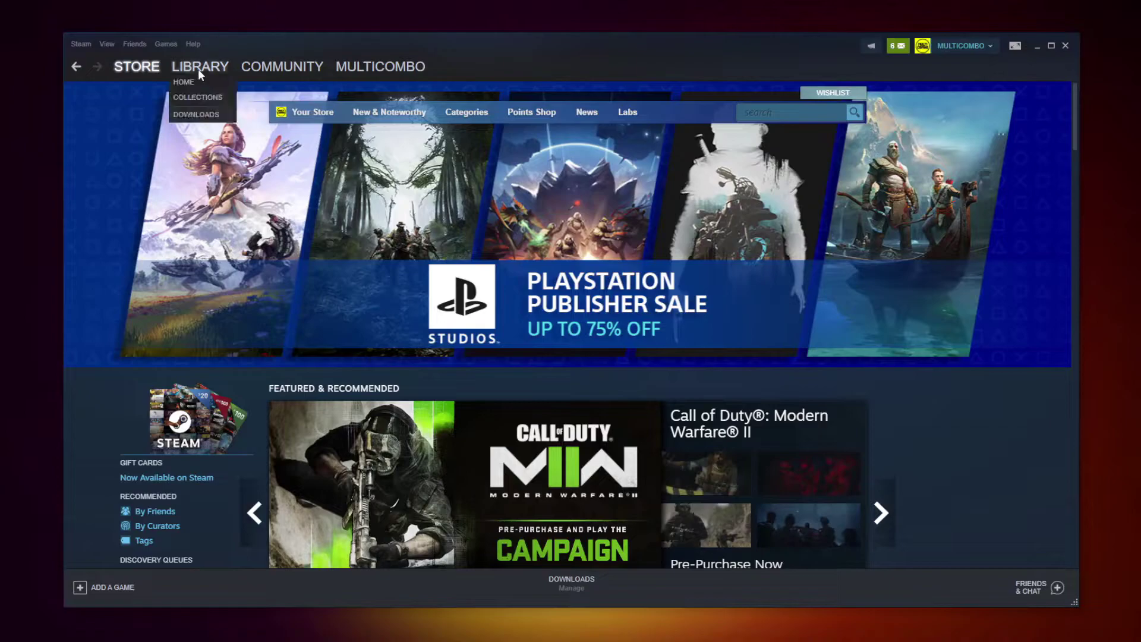
{"action": "left_click", "coordinate": [196, 66]}
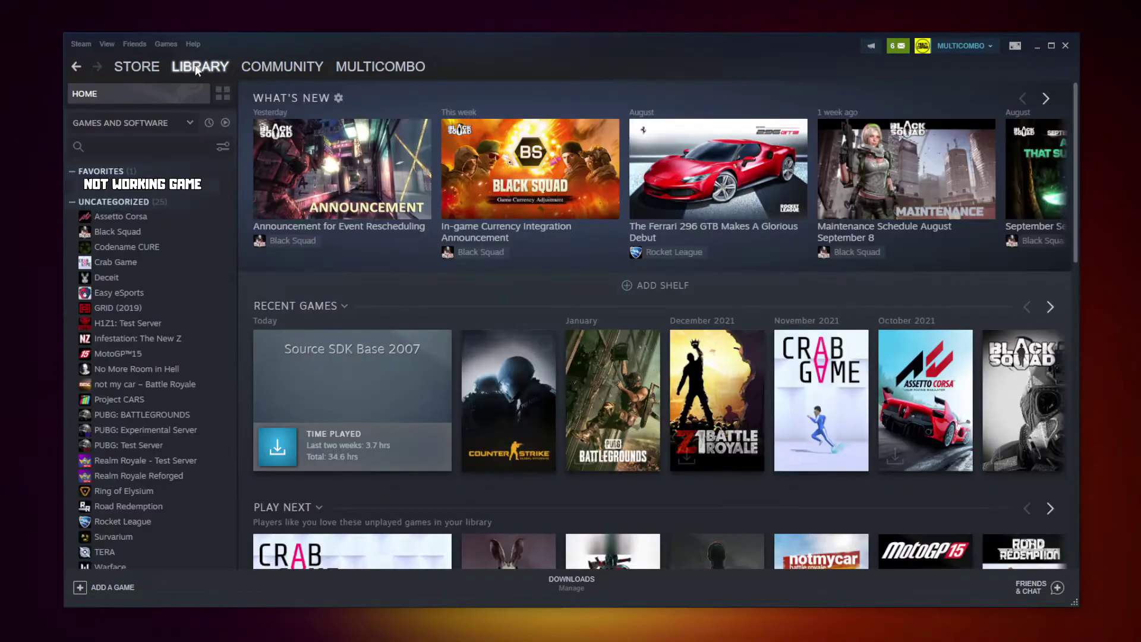
{"action": "right_click", "coordinate": [214, 188]}
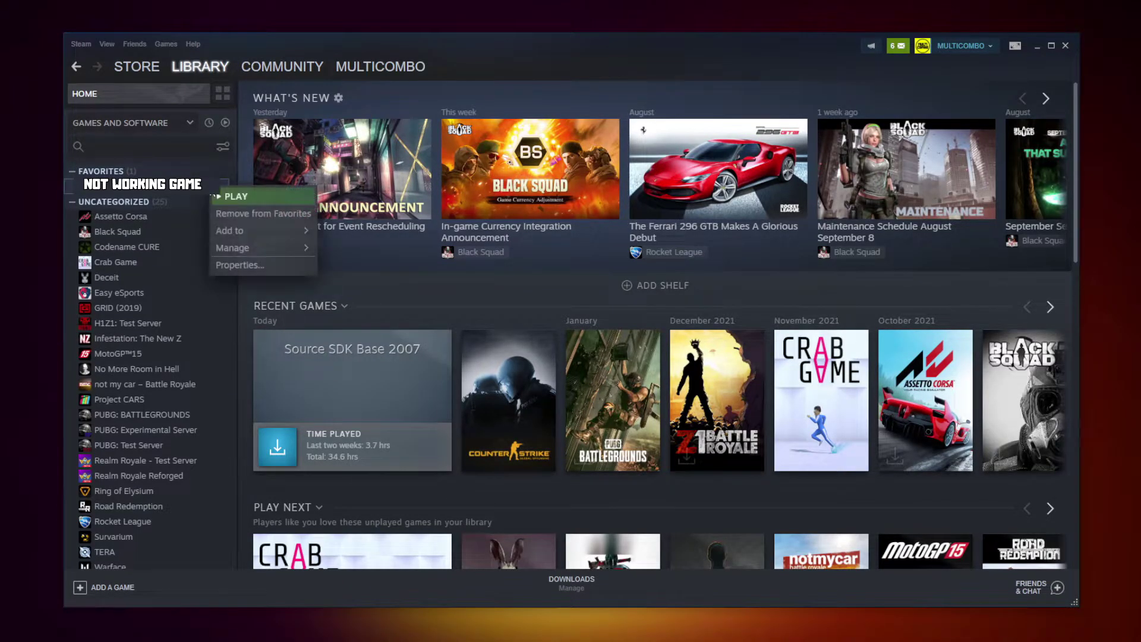
{"action": "left_click", "coordinate": [255, 268]}
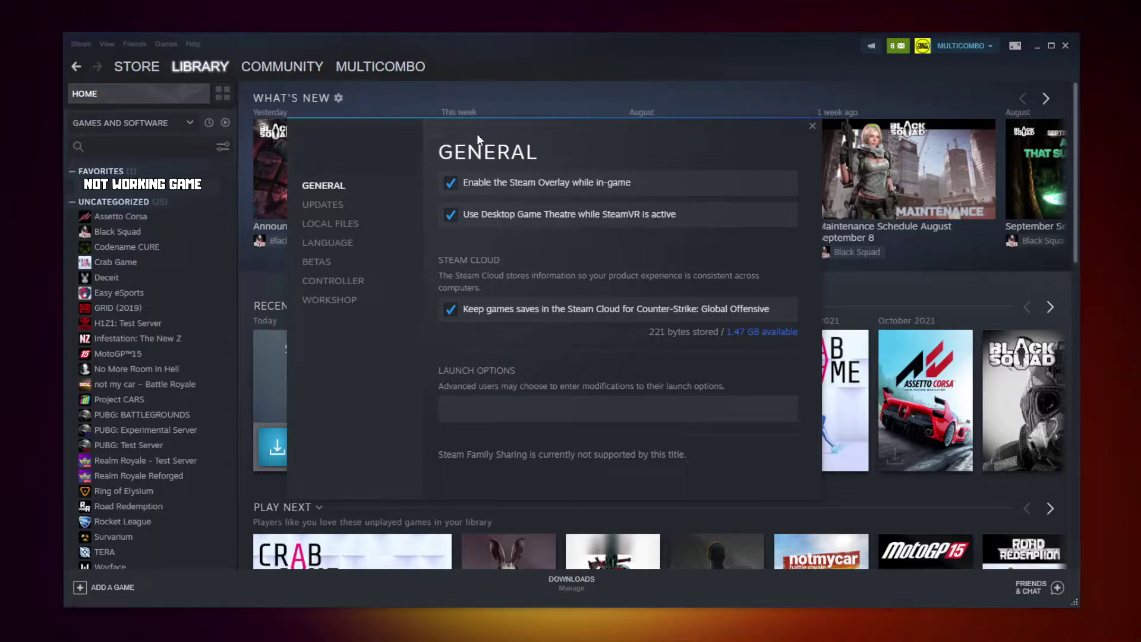
{"action": "left_click", "coordinate": [335, 226]}
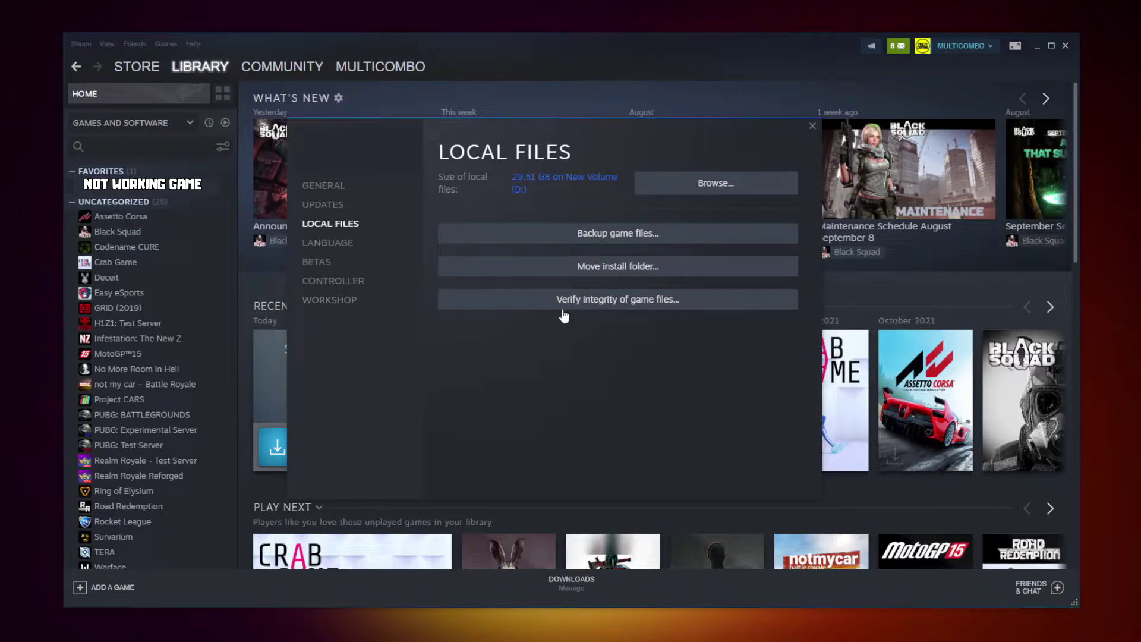
{"action": "left_click", "coordinate": [621, 303]}
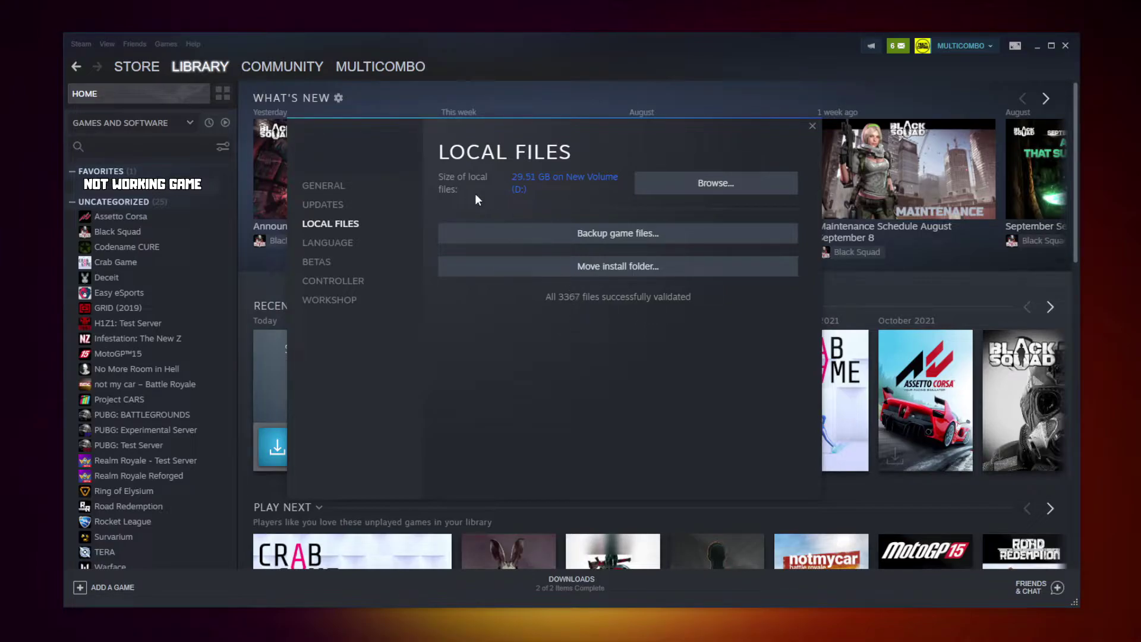
- Browse to the game's local install folder and open the properties of the game's application file
{"action": "left_click", "coordinate": [723, 188]}
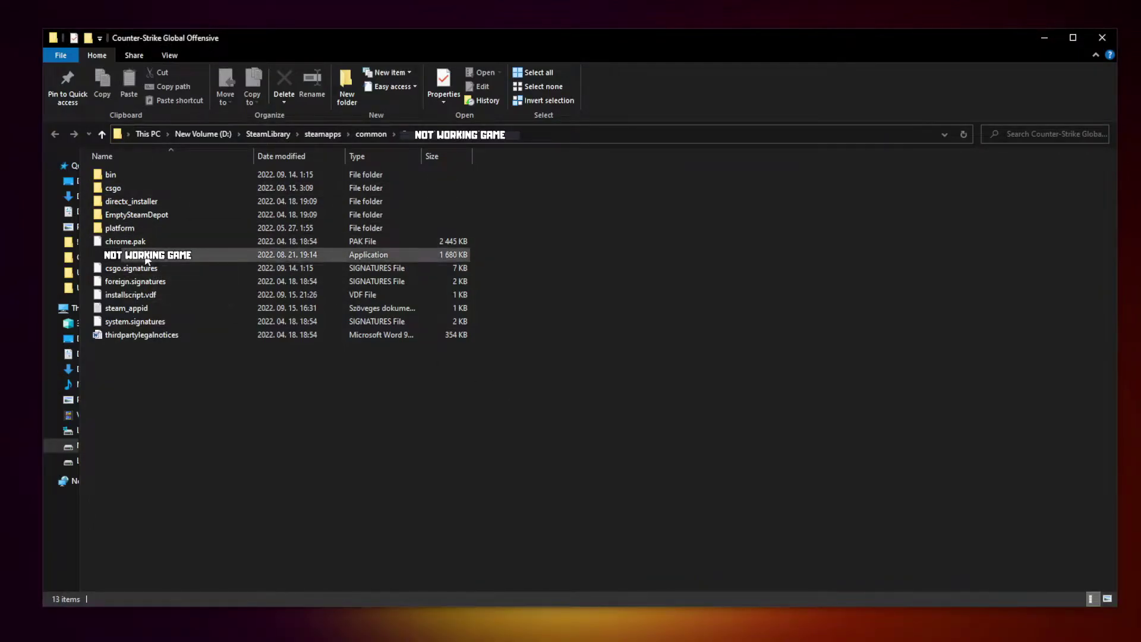
{"action": "left_click", "coordinate": [266, 259]}
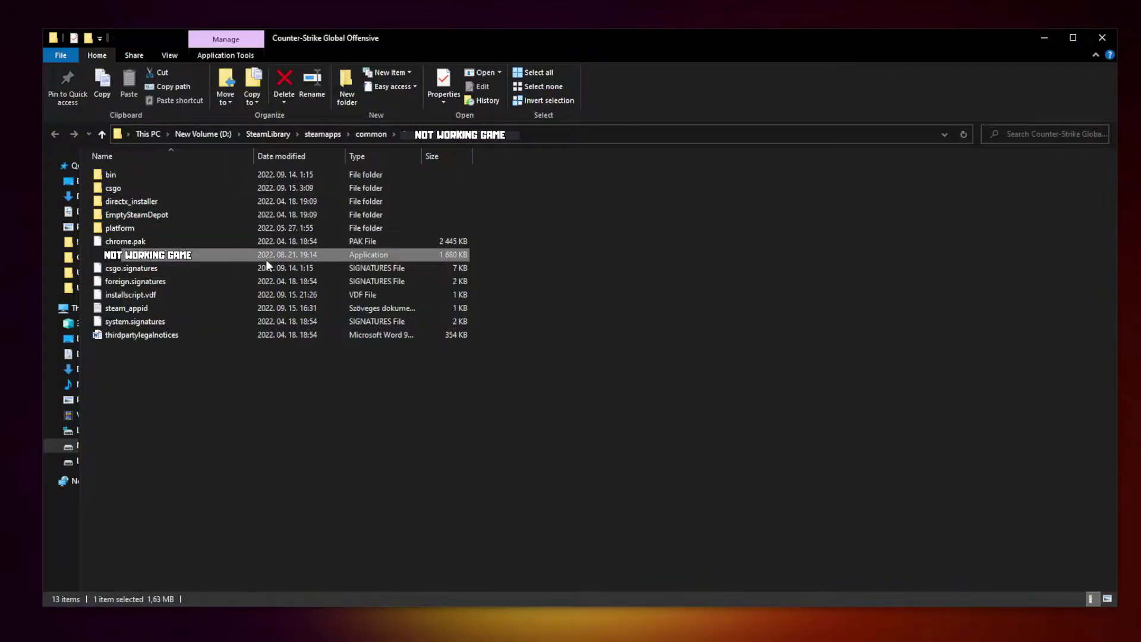
{"action": "right_click", "coordinate": [229, 255]}
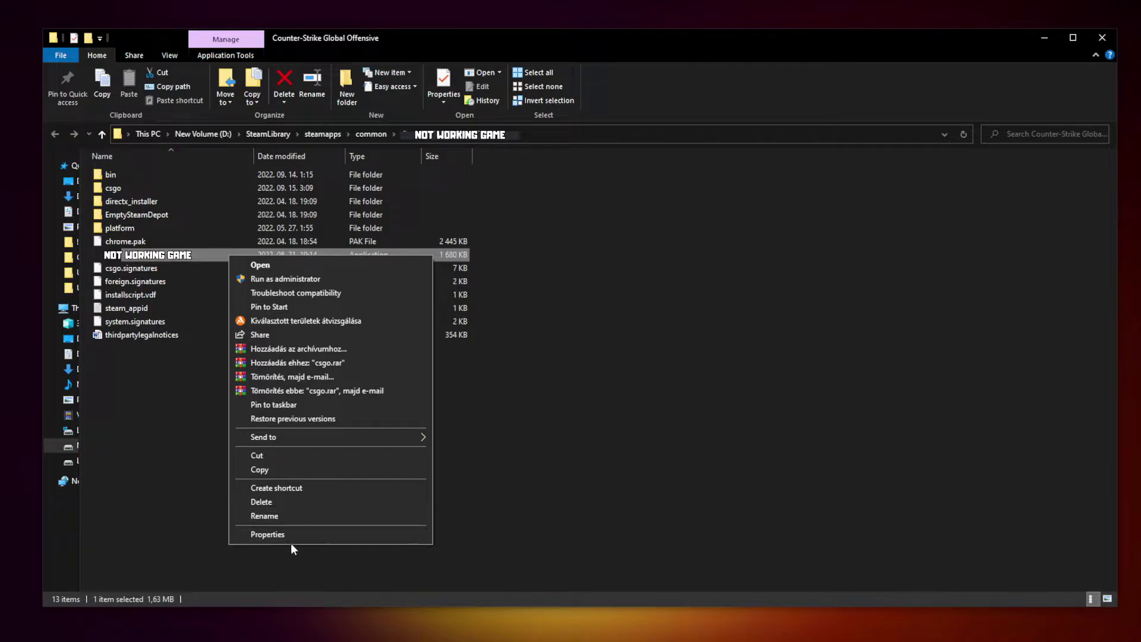
{"action": "left_click", "coordinate": [329, 533]}
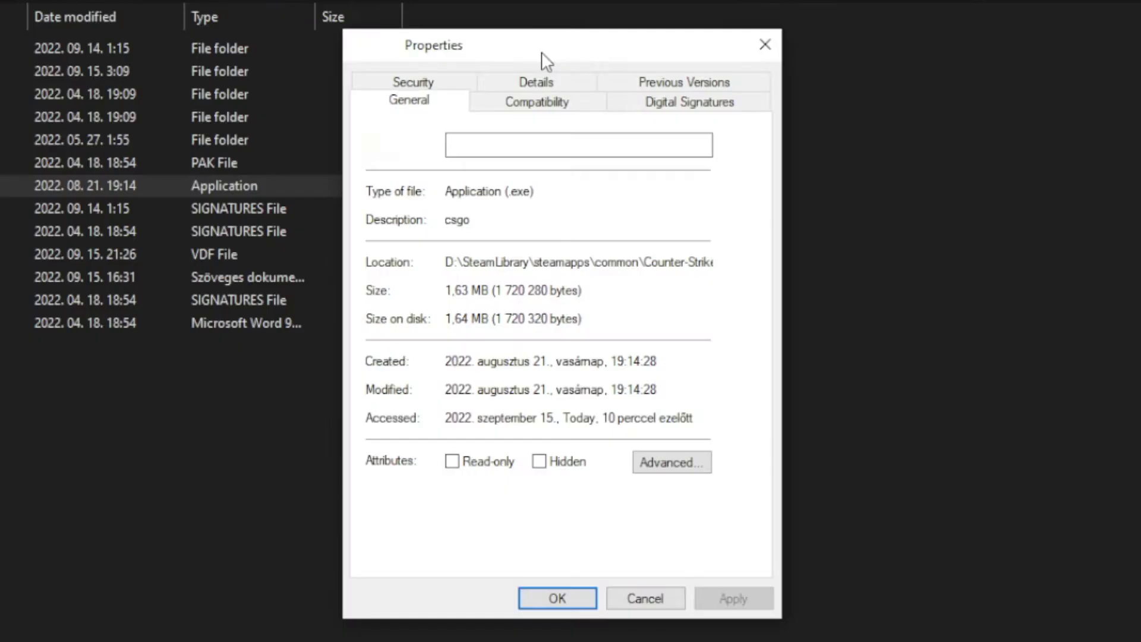
- Enable compatibility mode for the game's application file and choose Windows 8 as the version
{"action": "left_click", "coordinate": [550, 110]}
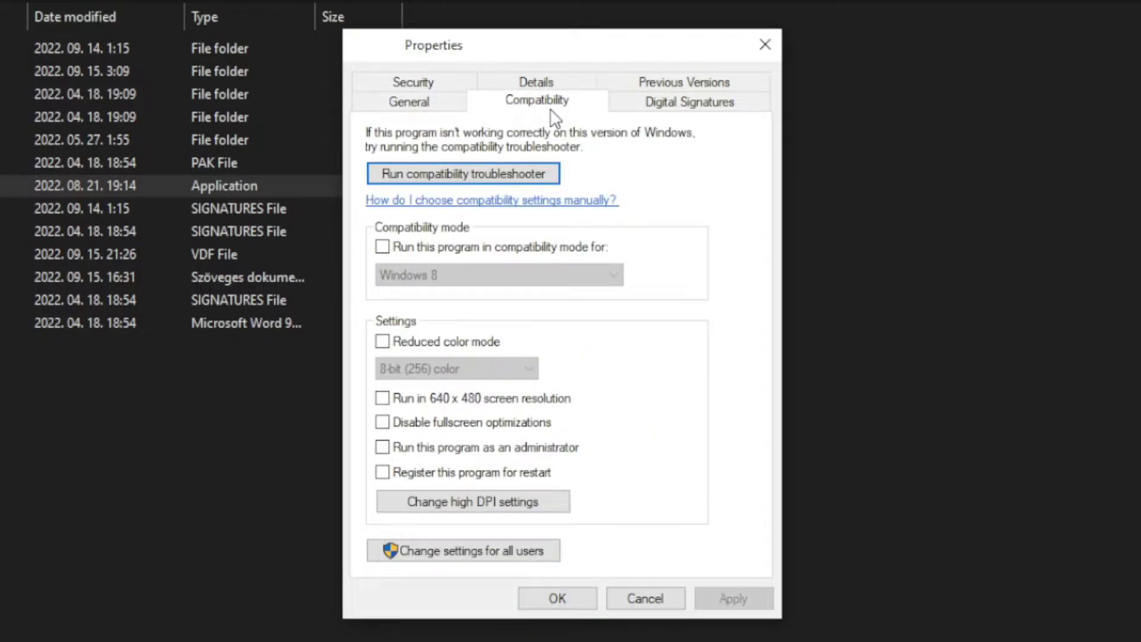
{"action": "left_click", "coordinate": [387, 250]}
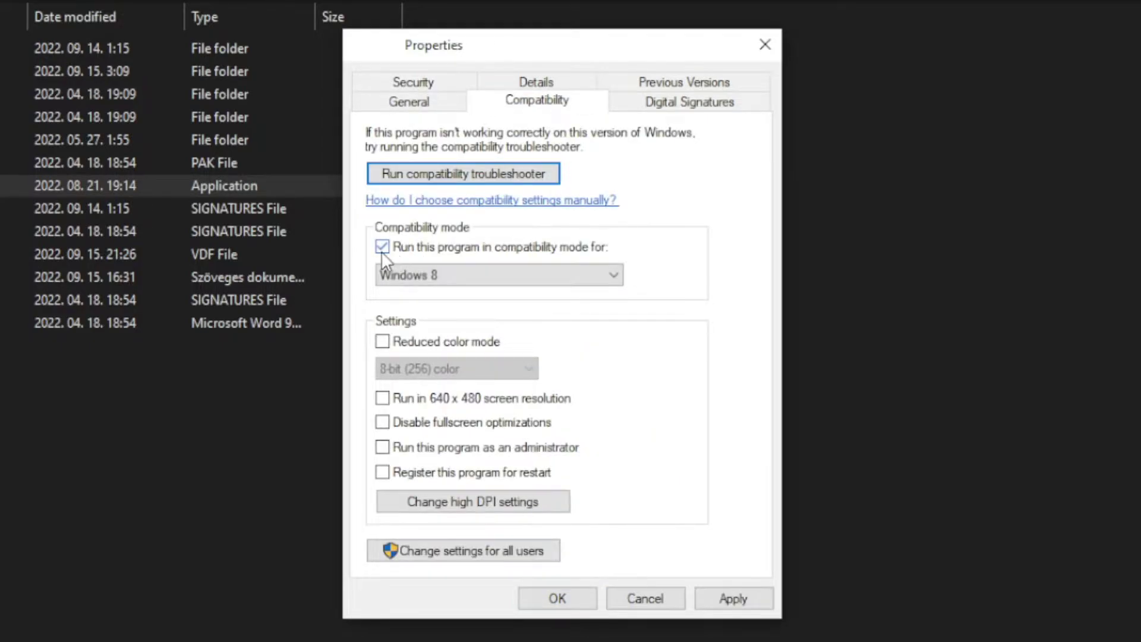
{"action": "left_click", "coordinate": [441, 271]}
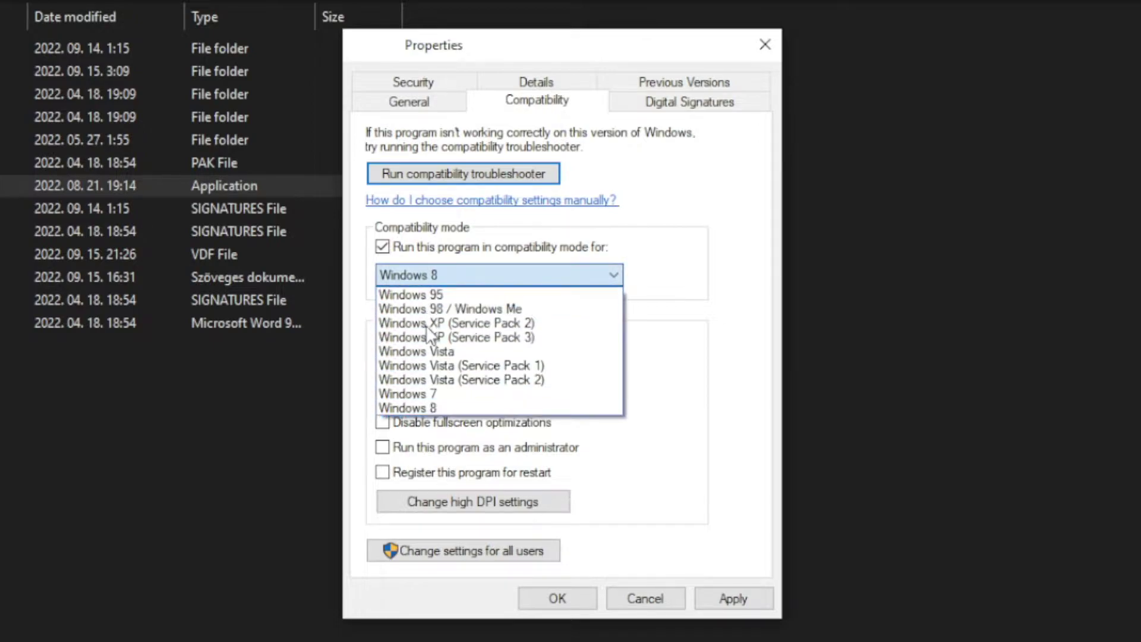
{"action": "left_click", "coordinate": [437, 408]}
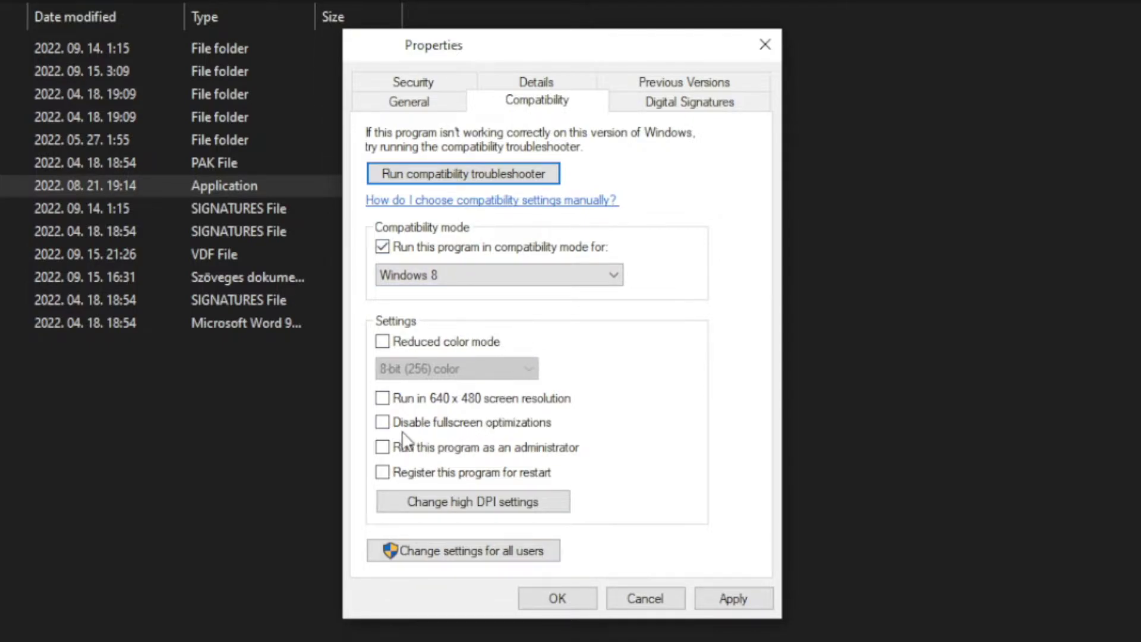
- Disable fullscreen optimizations and enable running as an administrator for the game's application file, then apply and close its properties
{"action": "left_click", "coordinate": [463, 426]}
{"action": "left_click", "coordinate": [552, 452]}
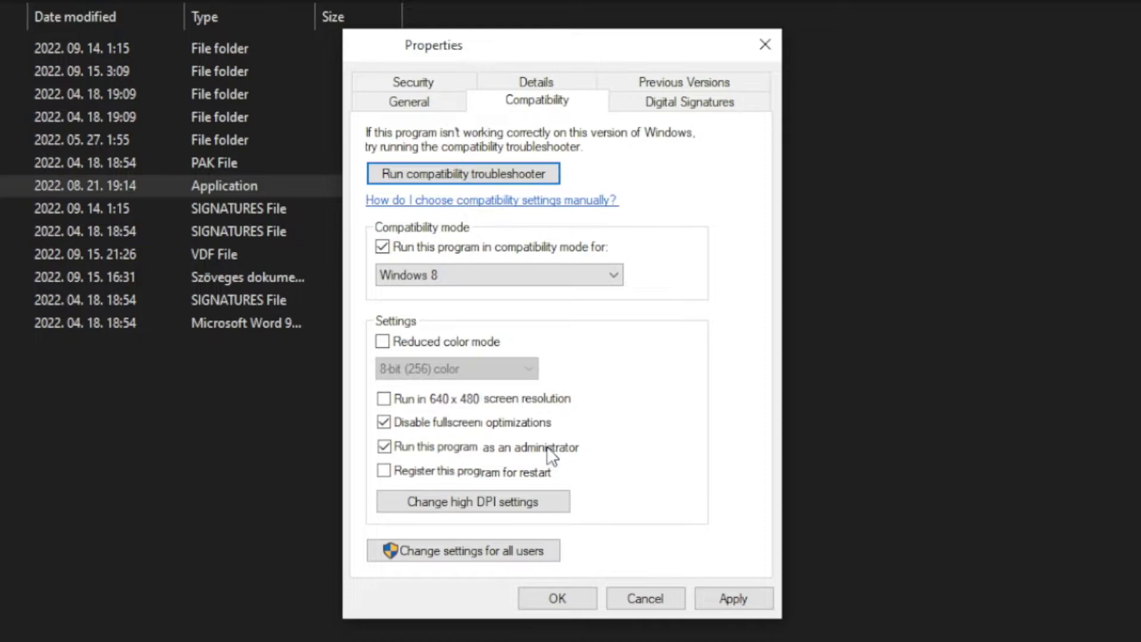
{"action": "left_click", "coordinate": [739, 599]}
{"action": "left_click", "coordinate": [558, 605]}
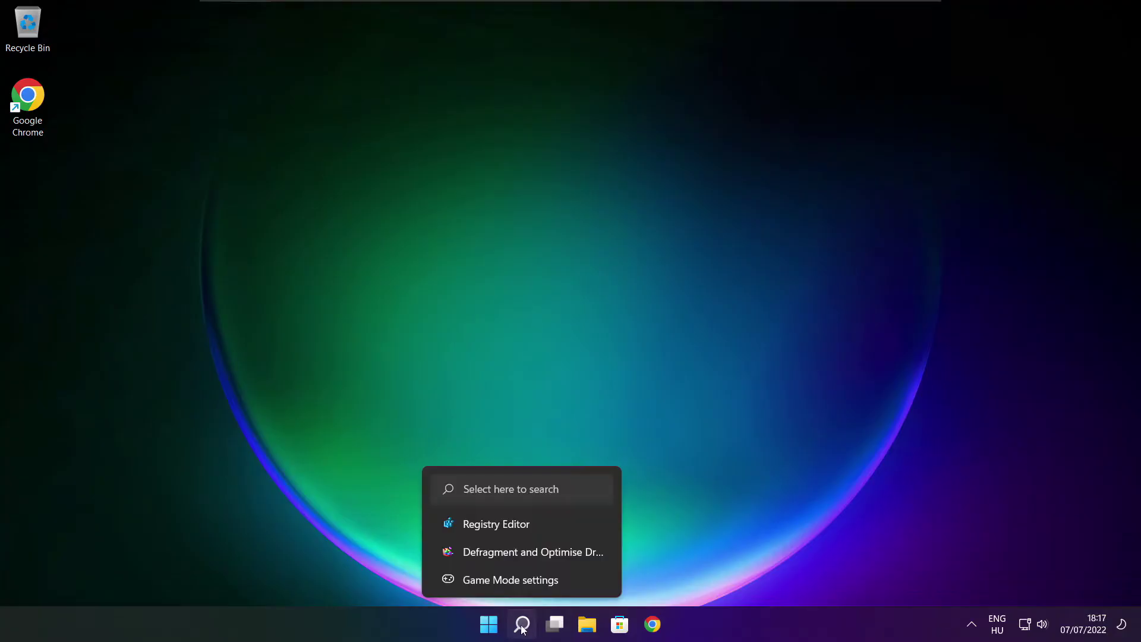
- Search Windows for "updates", run a check for updates in Windows Update, then close Settings
{"action": "left_click", "coordinate": [522, 624]}
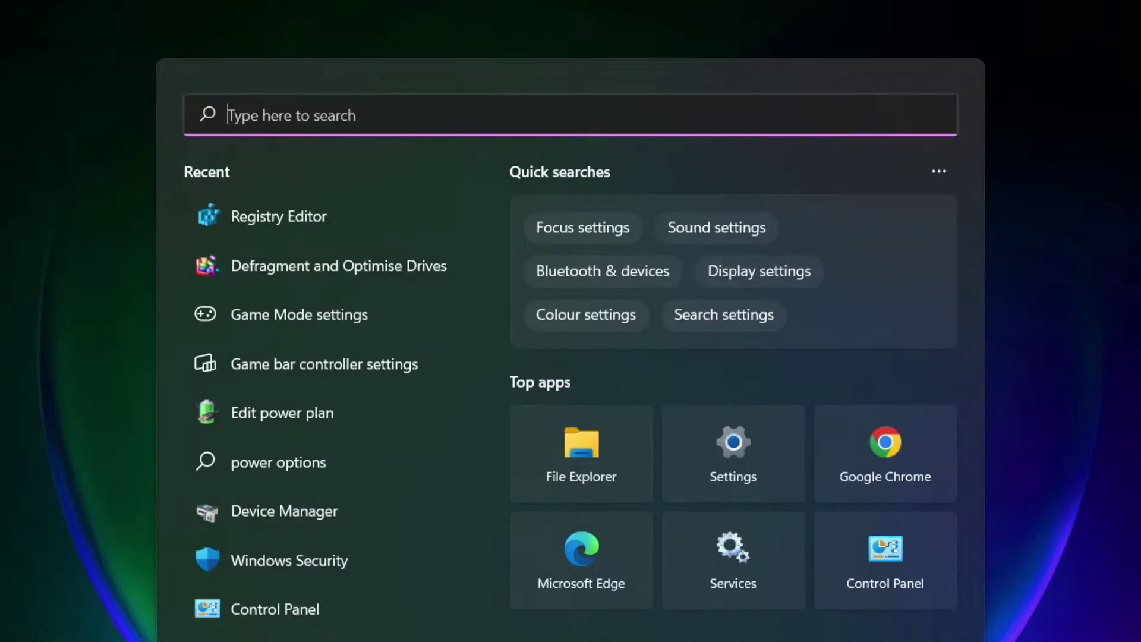
{"action": "type", "text": "u"}
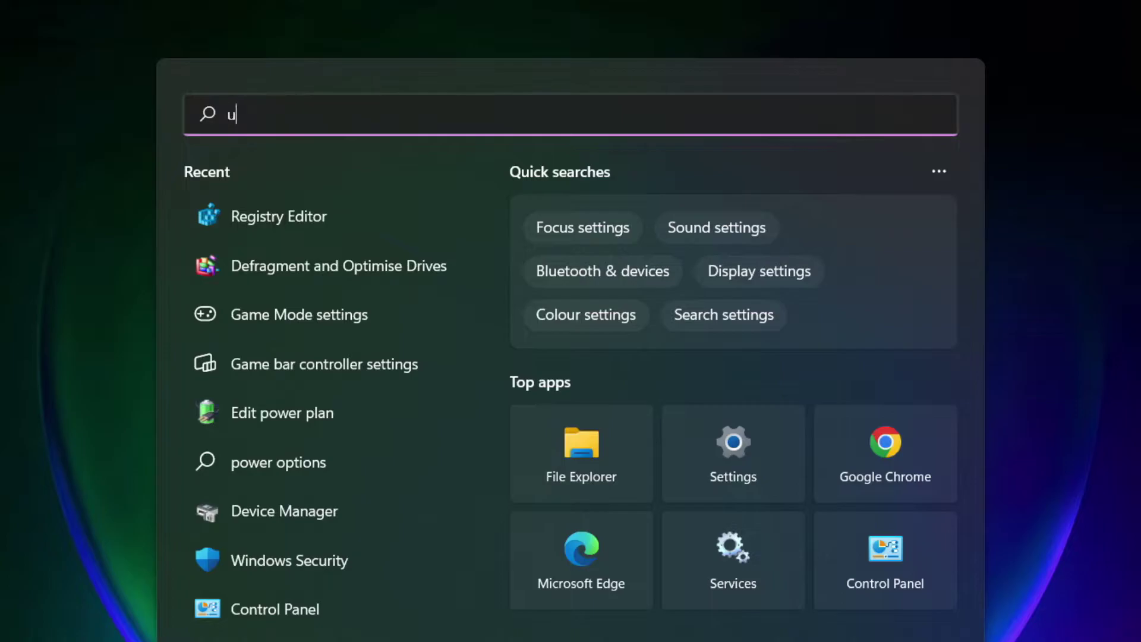
{"action": "type", "text": "pdates"}
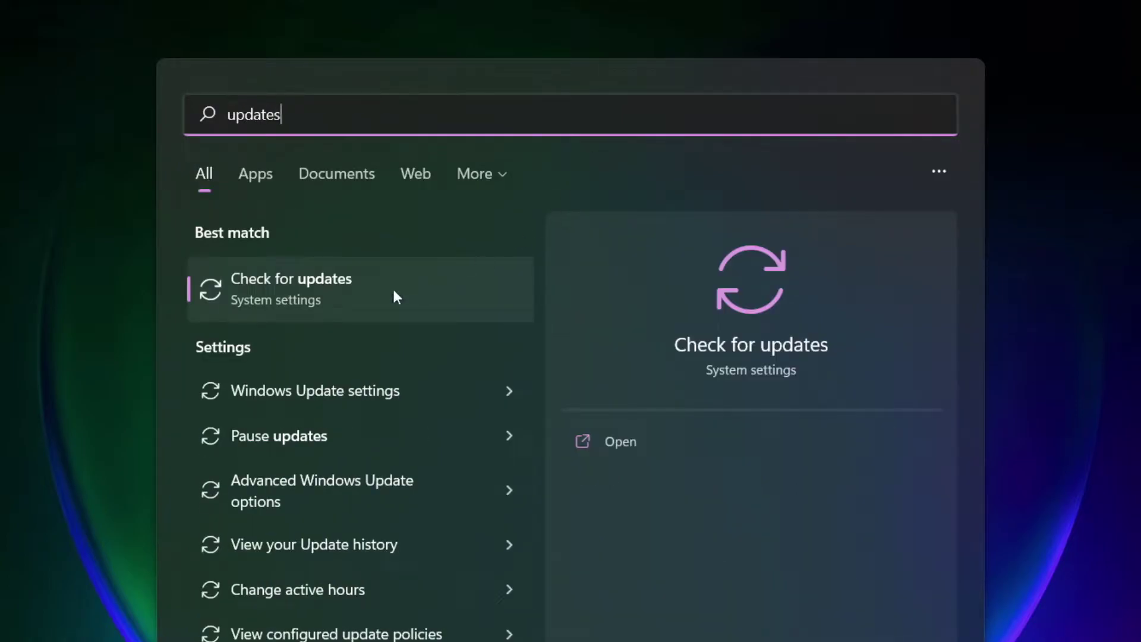
{"action": "left_click", "coordinate": [349, 298]}
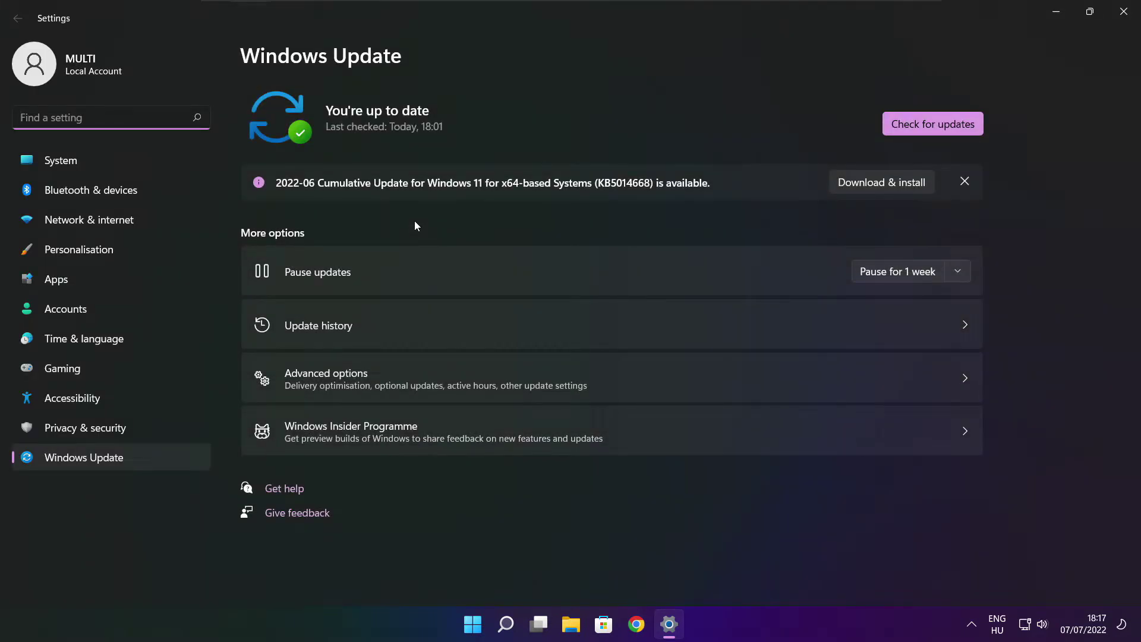
{"action": "left_click", "coordinate": [933, 124]}
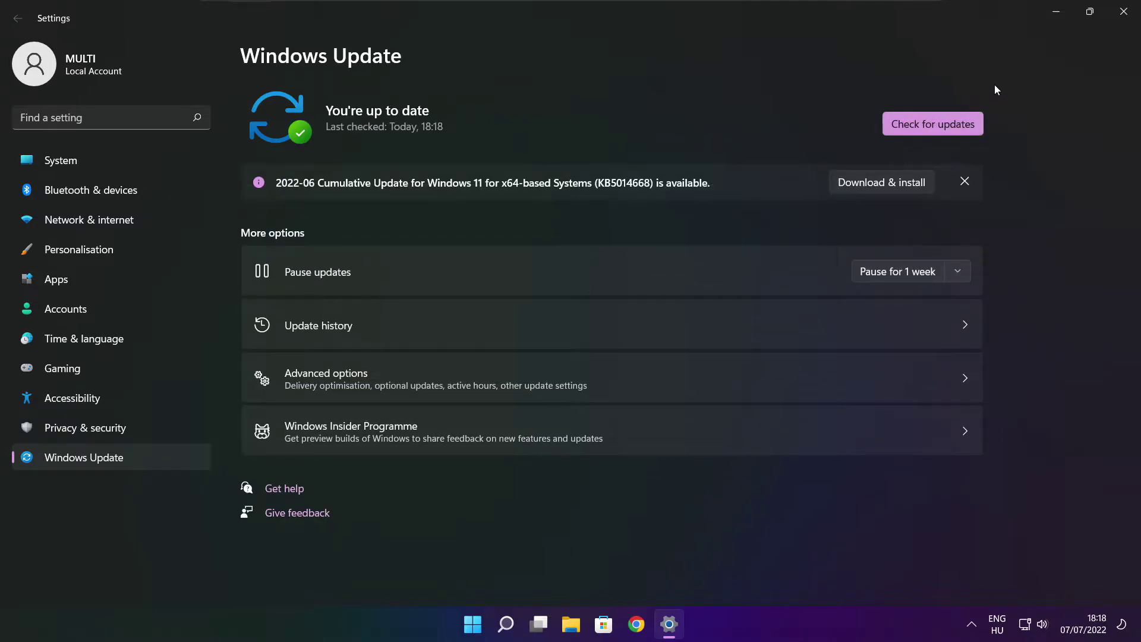
{"action": "left_click", "coordinate": [1123, 14]}
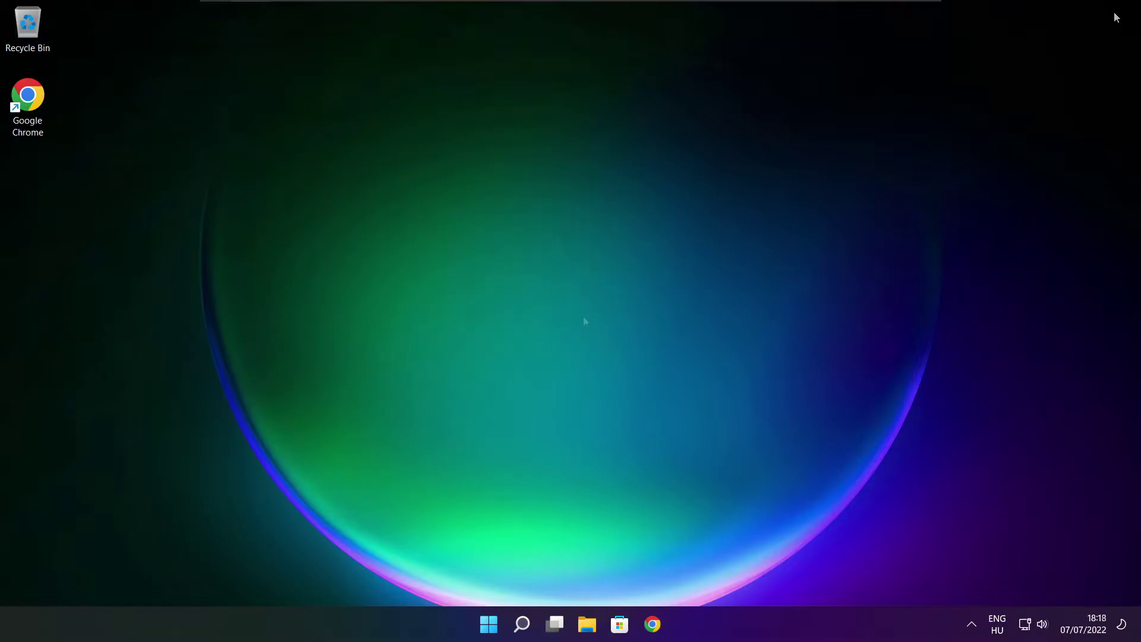
- Switch to Google Chrome and download the DirectX End-User Runtime Web Installer from the Microsoft Download Center
{"action": "left_click", "coordinate": [653, 625]}
{"action": "key", "text": "ctrl+l"}
{"action": "key", "text": "End"}
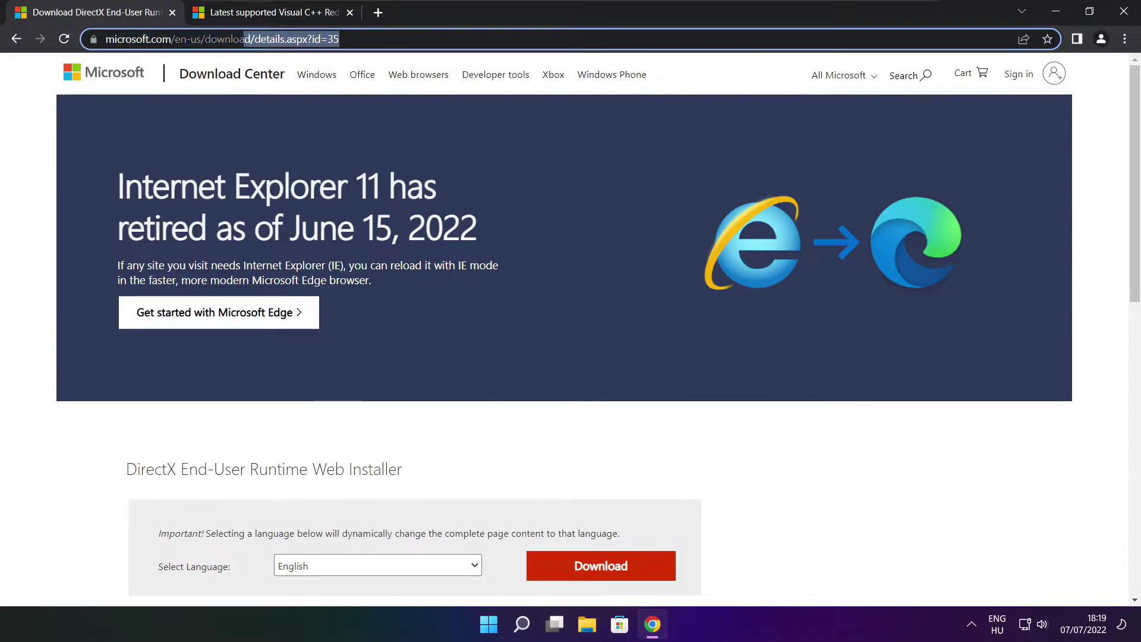
{"action": "left_click", "coordinate": [411, 433]}
{"action": "left_click_drag", "start_coordinate": [1134, 166], "coordinate": [1135, 261]}
{"action": "left_click_drag", "start_coordinate": [421, 245], "coordinate": [485, 248]}
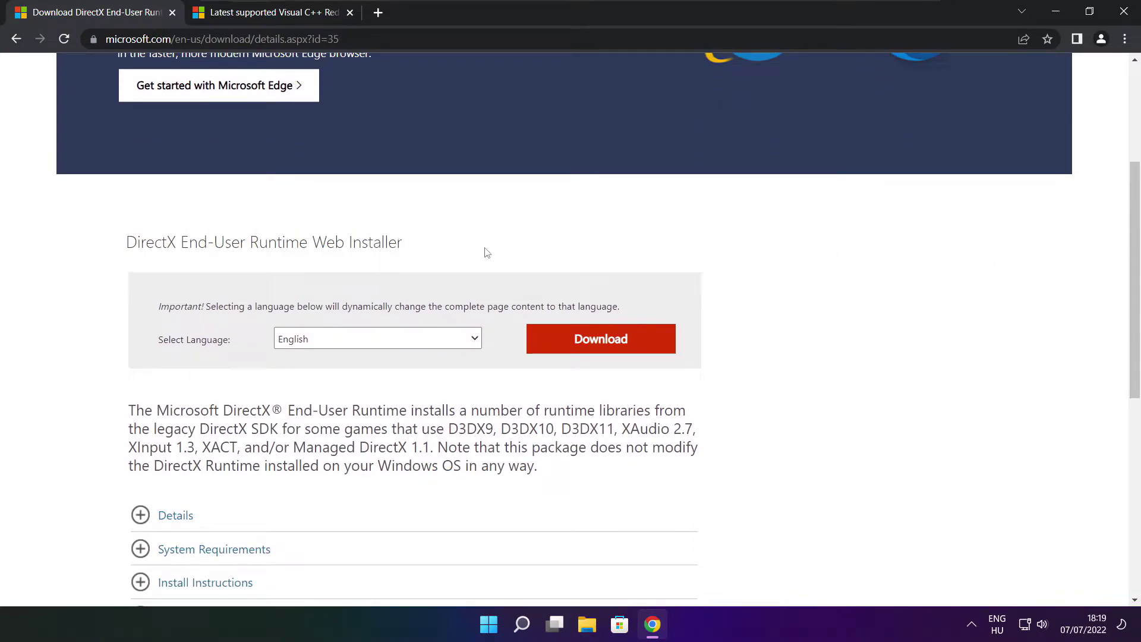
{"action": "left_click", "coordinate": [601, 340]}
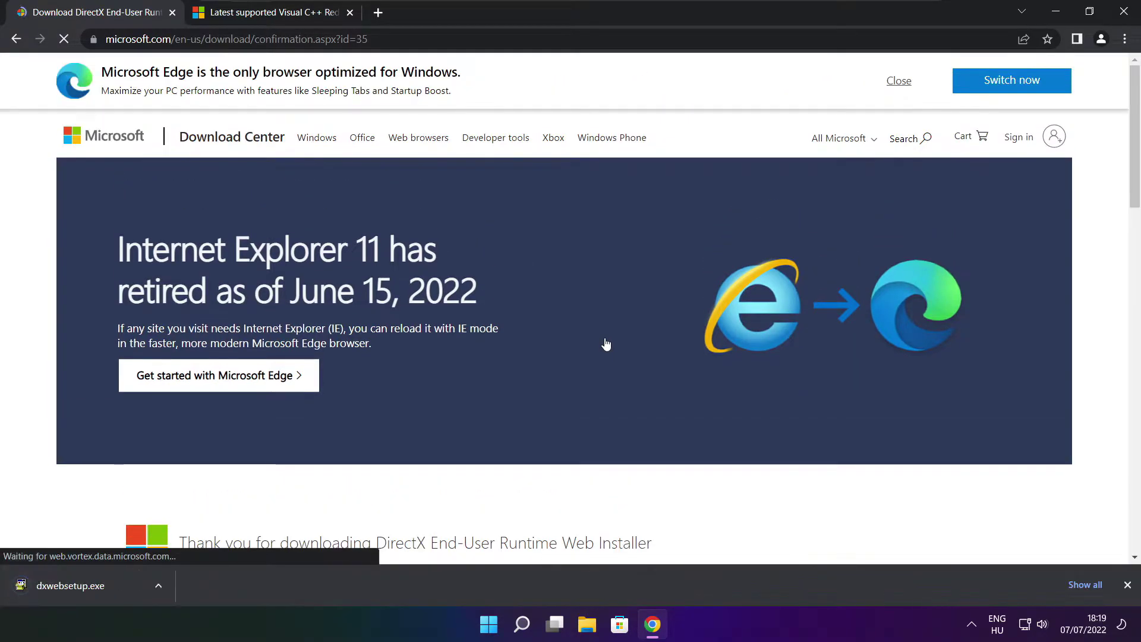
- Launch dxwebsetup.exe and accept the DirectX license agreement to continue the setup
{"action": "left_click", "coordinate": [107, 586]}
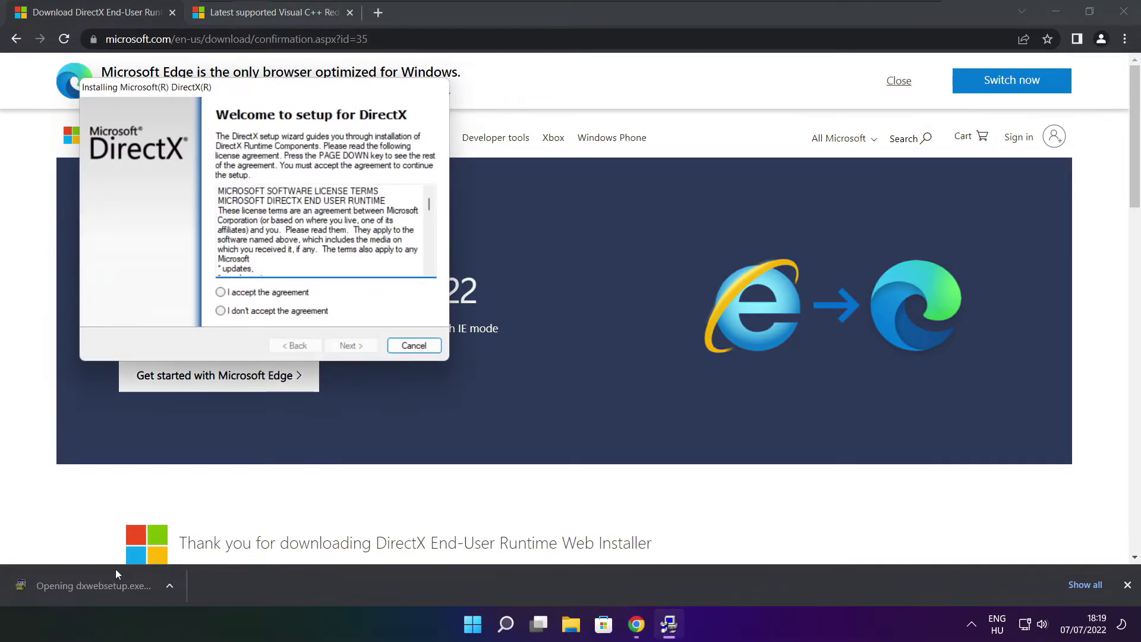
{"action": "left_click_drag", "start_coordinate": [239, 88], "coordinate": [545, 172]}
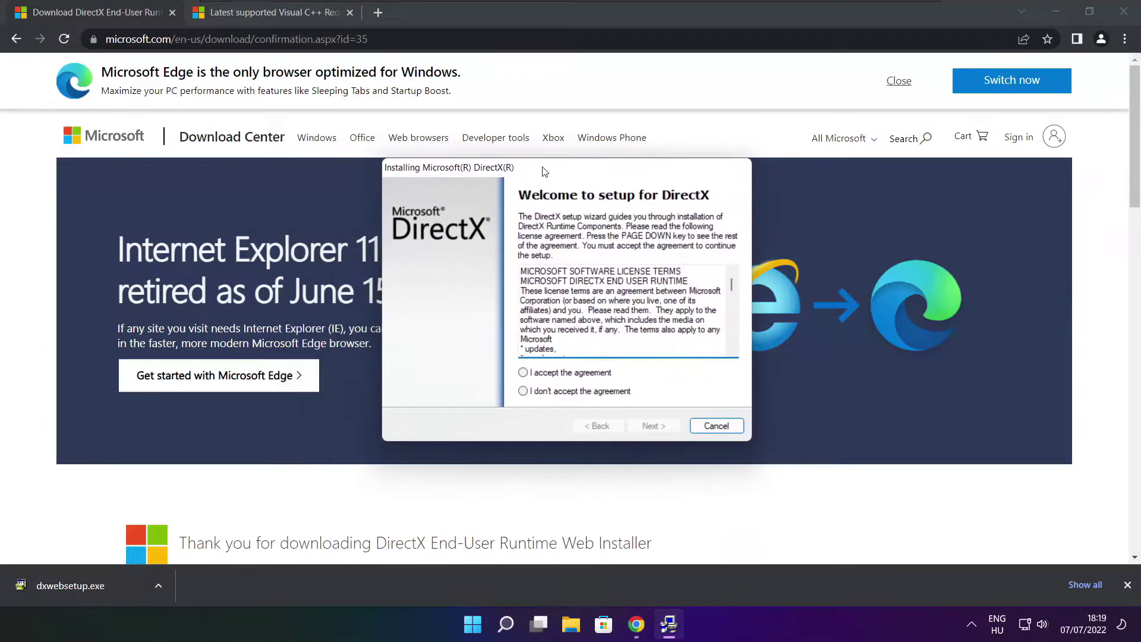
{"action": "left_click_drag", "start_coordinate": [732, 284], "coordinate": [731, 342]}
{"action": "left_click", "coordinate": [523, 373]}
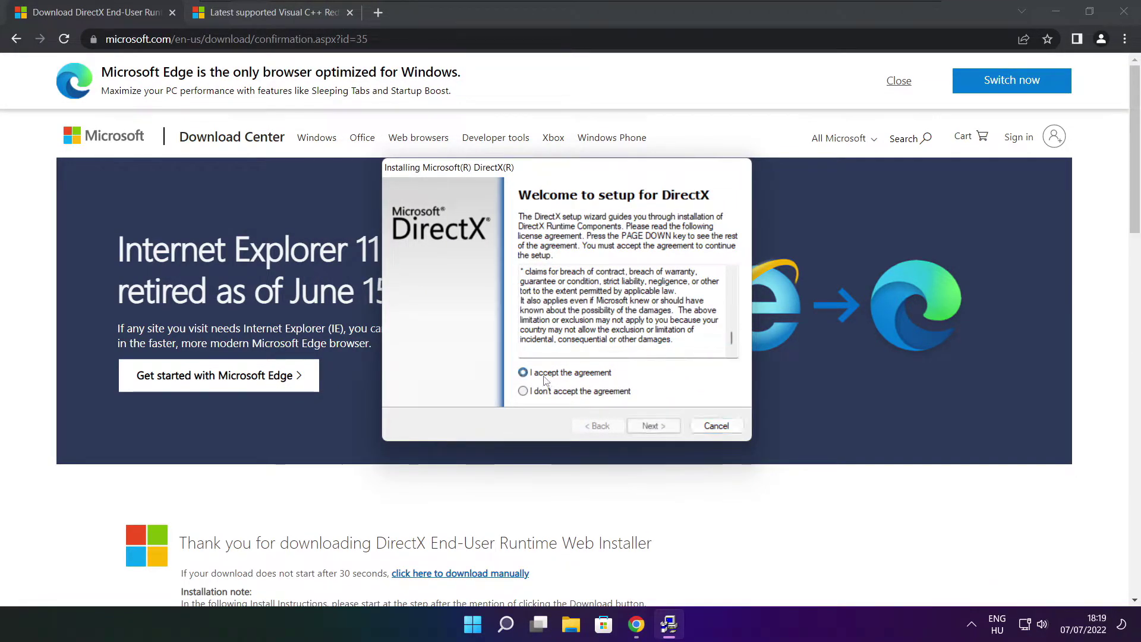
{"action": "left_click", "coordinate": [654, 426]}
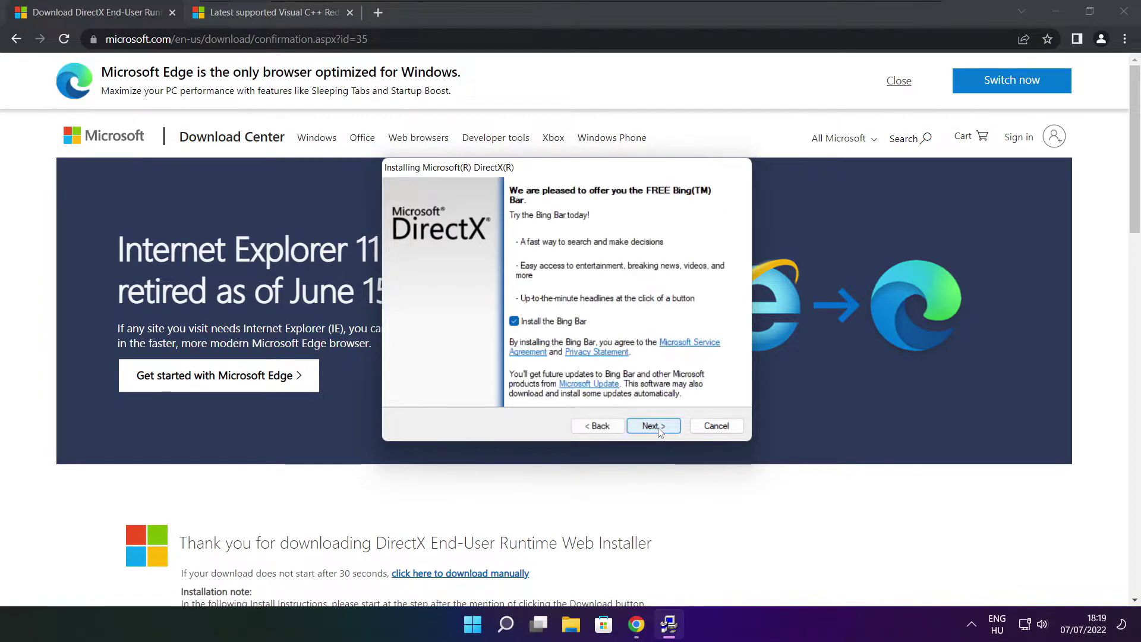
- Decline the Bing Bar, install the DirectX runtime components and finish the setup
{"action": "left_click", "coordinate": [514, 322]}
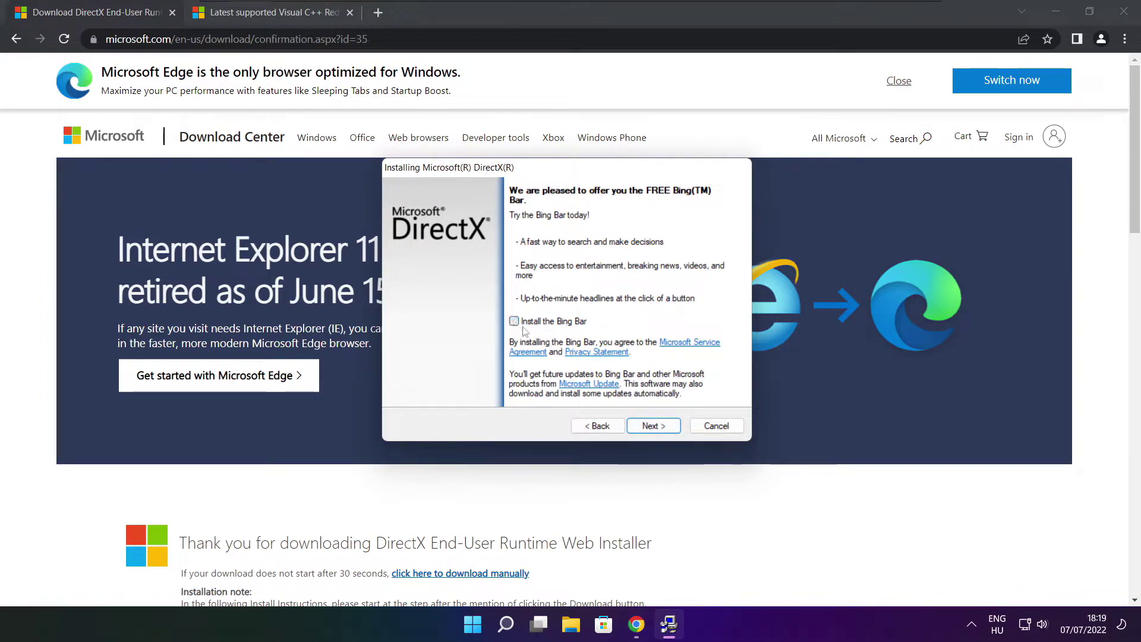
{"action": "left_click", "coordinate": [666, 424]}
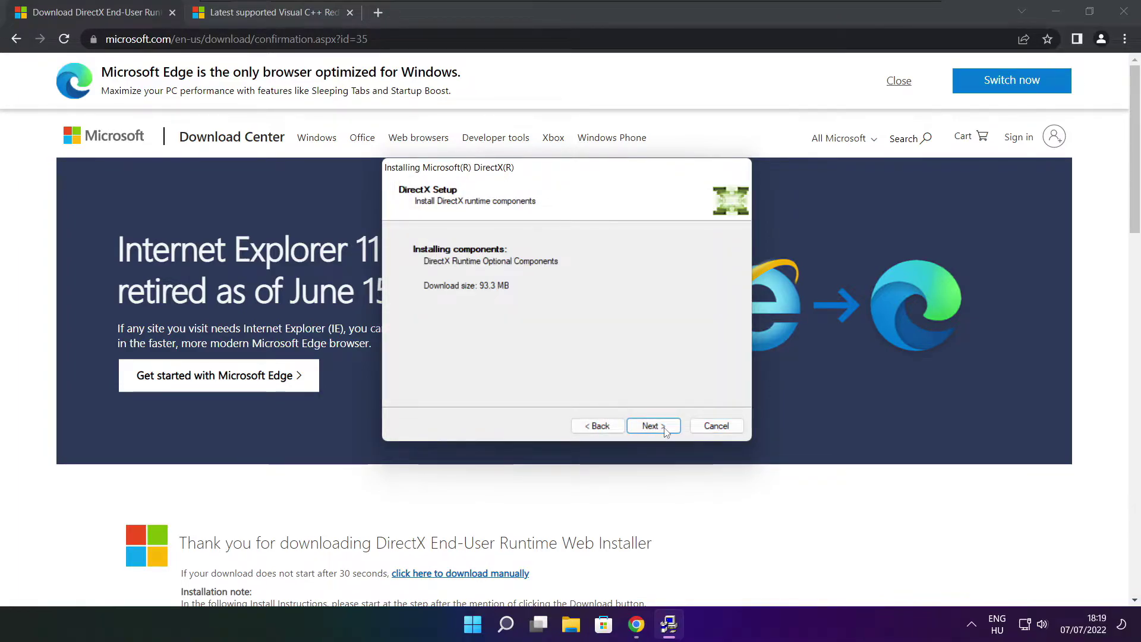
{"action": "left_click", "coordinate": [654, 427]}
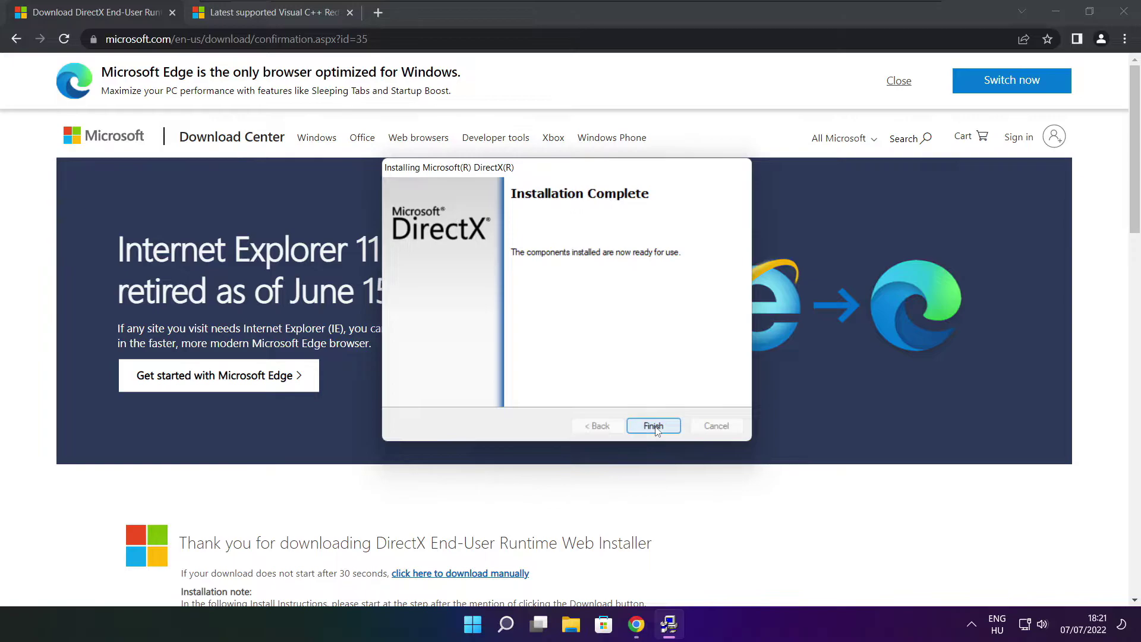
{"action": "left_click", "coordinate": [654, 427]}
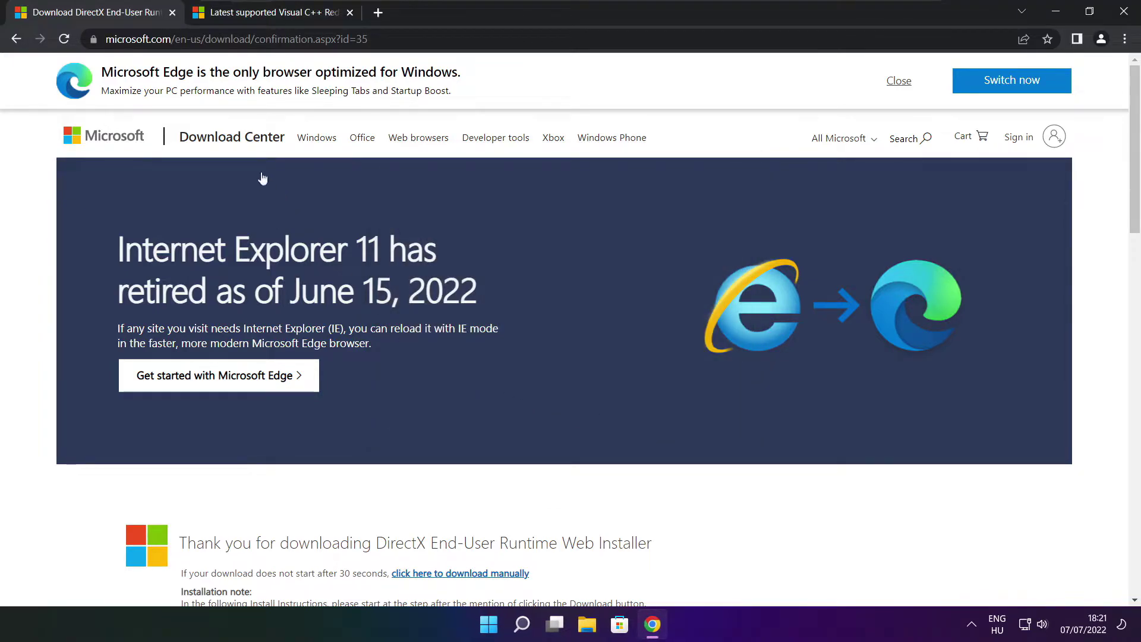
- Close the DirectX page and download the ARM64, X86 and X64 Visual C++ Redistributable installers for Visual Studio 2015, 2017, 2019, and 2022
{"action": "left_click", "coordinate": [172, 15]}
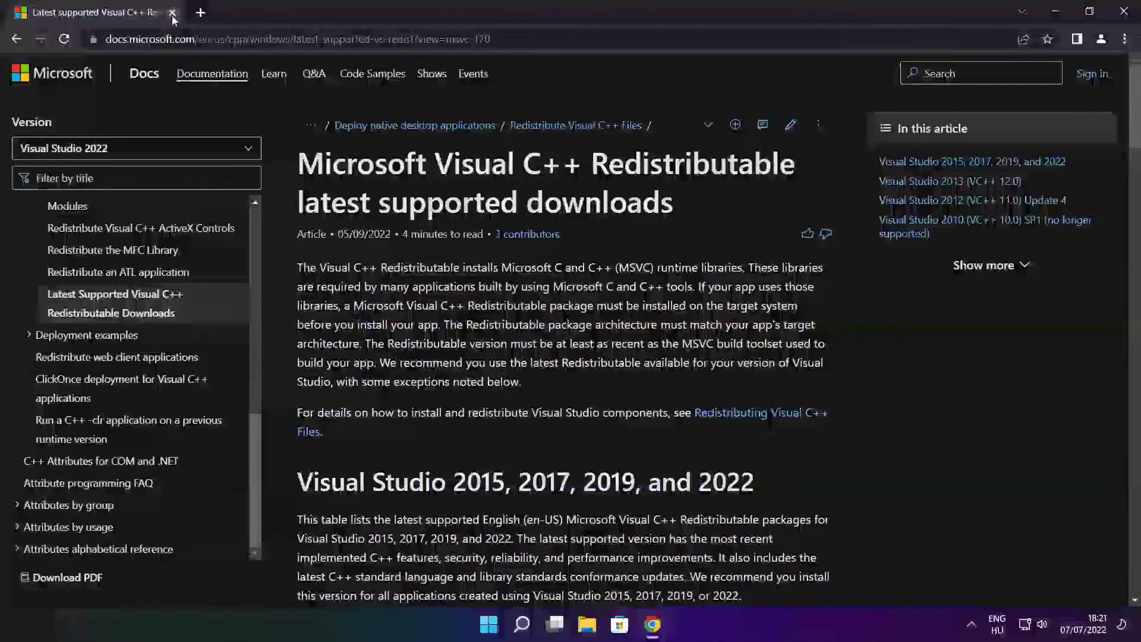
{"action": "key", "text": "ctrl+l"}
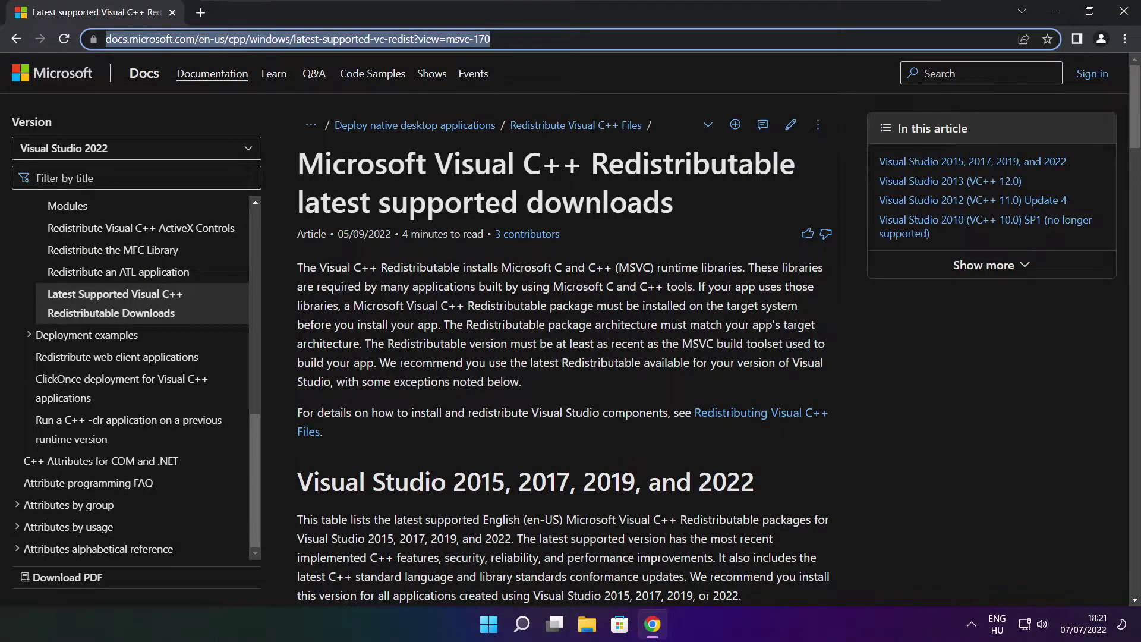
{"action": "key", "text": "End"}
{"action": "left_click", "coordinate": [565, 72]}
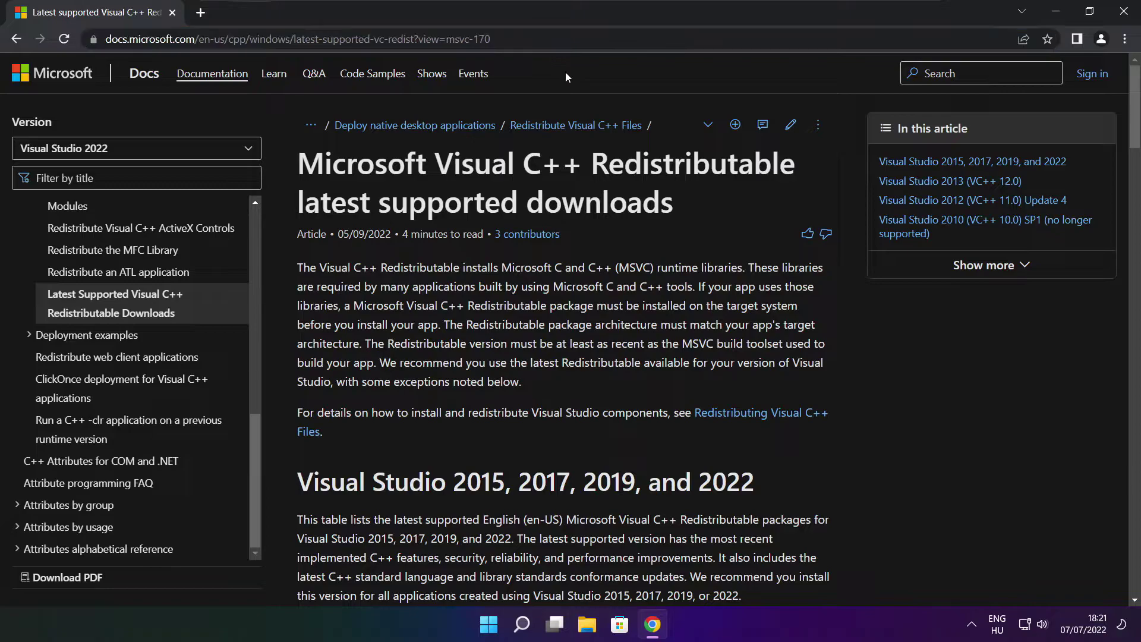
{"action": "scroll", "coordinate": [1136, 118], "scroll_direction": "down", "scroll_amount": 1}
{"action": "scroll", "coordinate": [1136, 117], "scroll_direction": "down", "scroll_amount": 6}
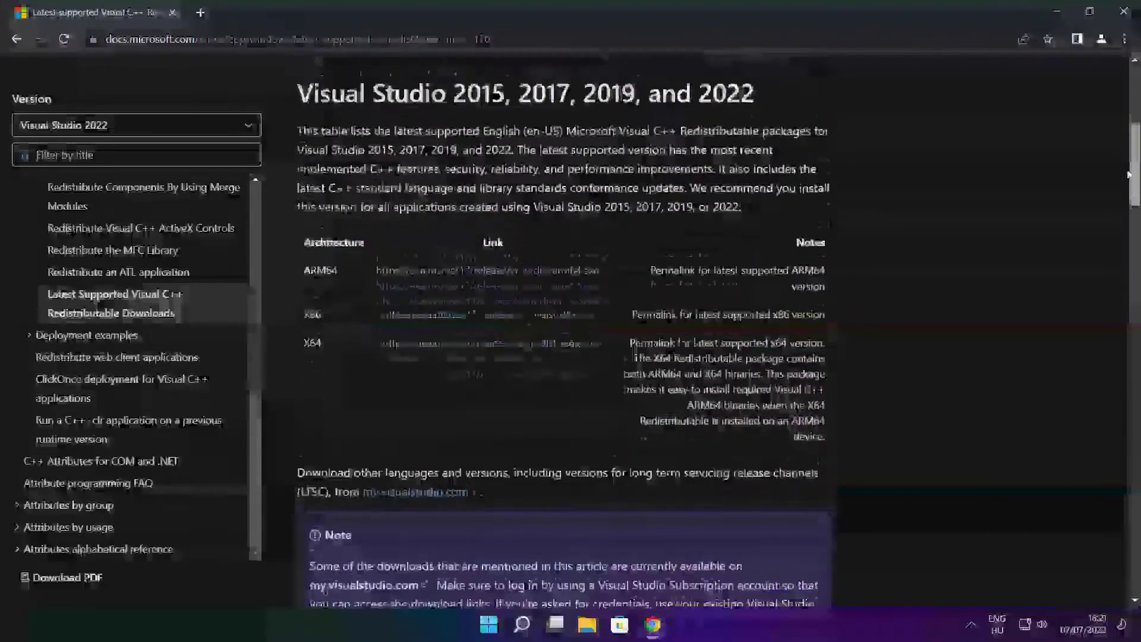
{"action": "scroll", "coordinate": [1136, 148], "scroll_direction": "up", "scroll_amount": 1}
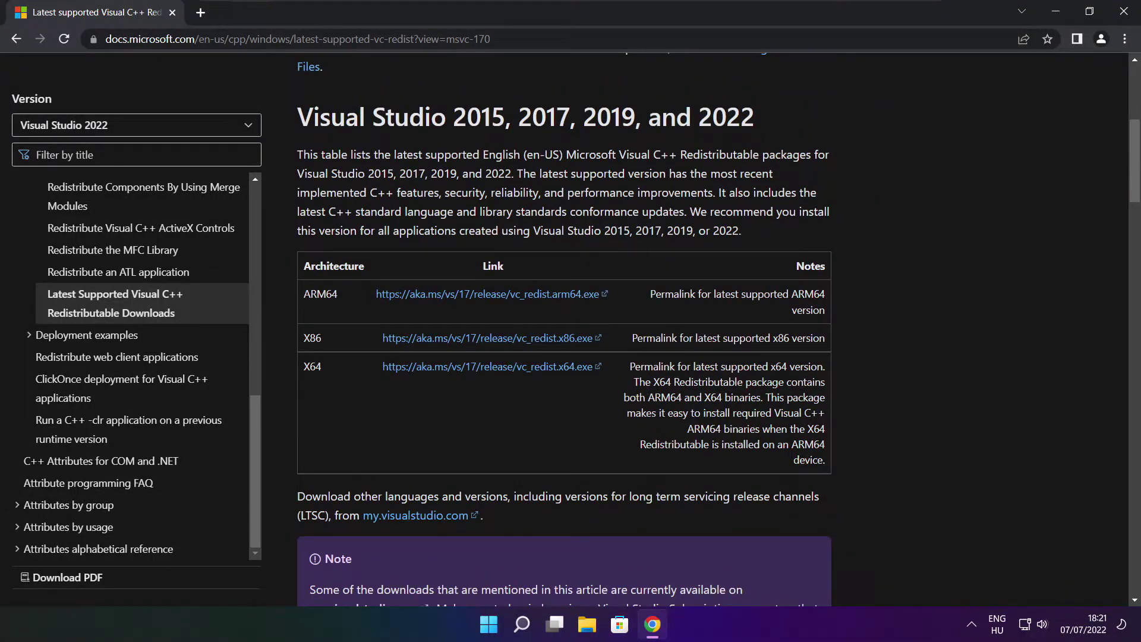
{"action": "left_click_drag", "start_coordinate": [301, 294], "coordinate": [769, 410]}
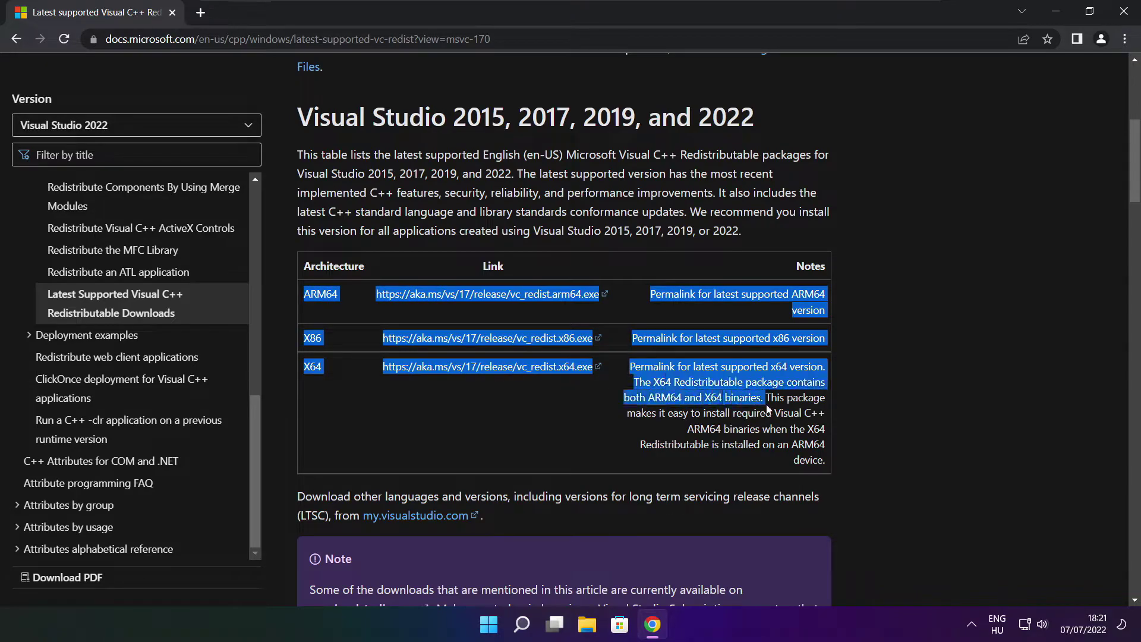
{"action": "left_click", "coordinate": [769, 410]}
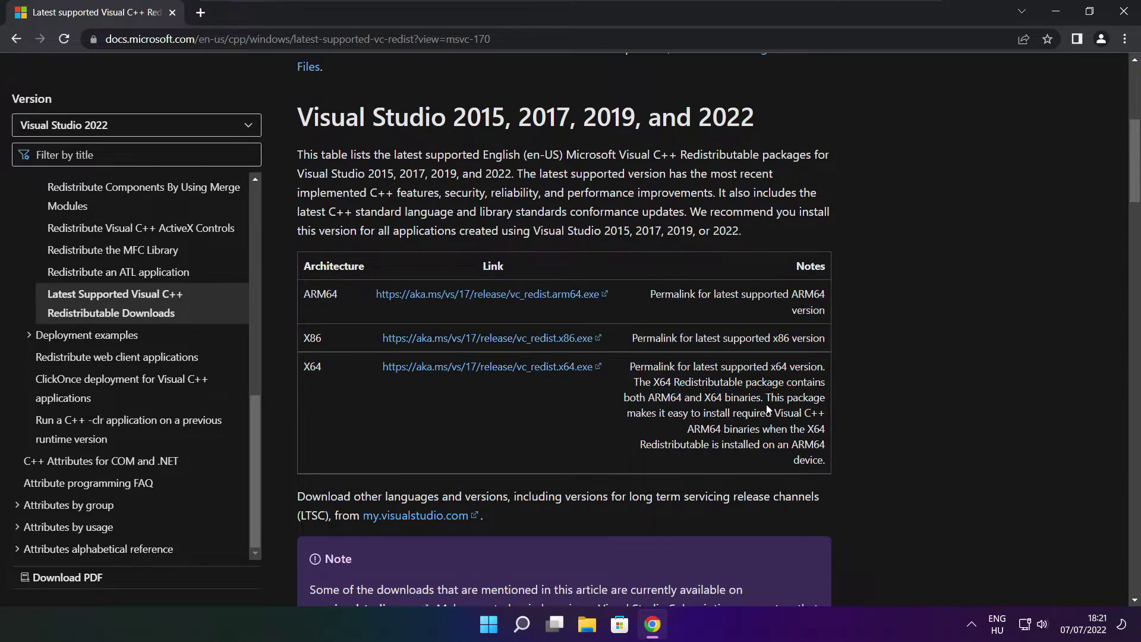
{"action": "left_click", "coordinate": [474, 295]}
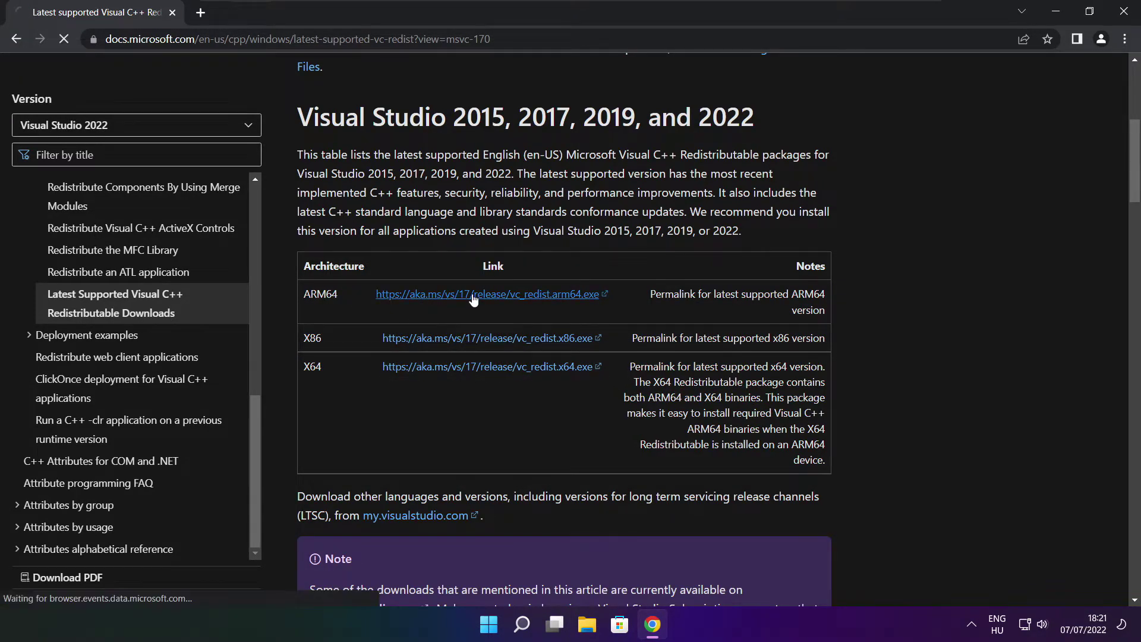
{"action": "left_click", "coordinate": [471, 344]}
{"action": "left_click", "coordinate": [470, 368]}
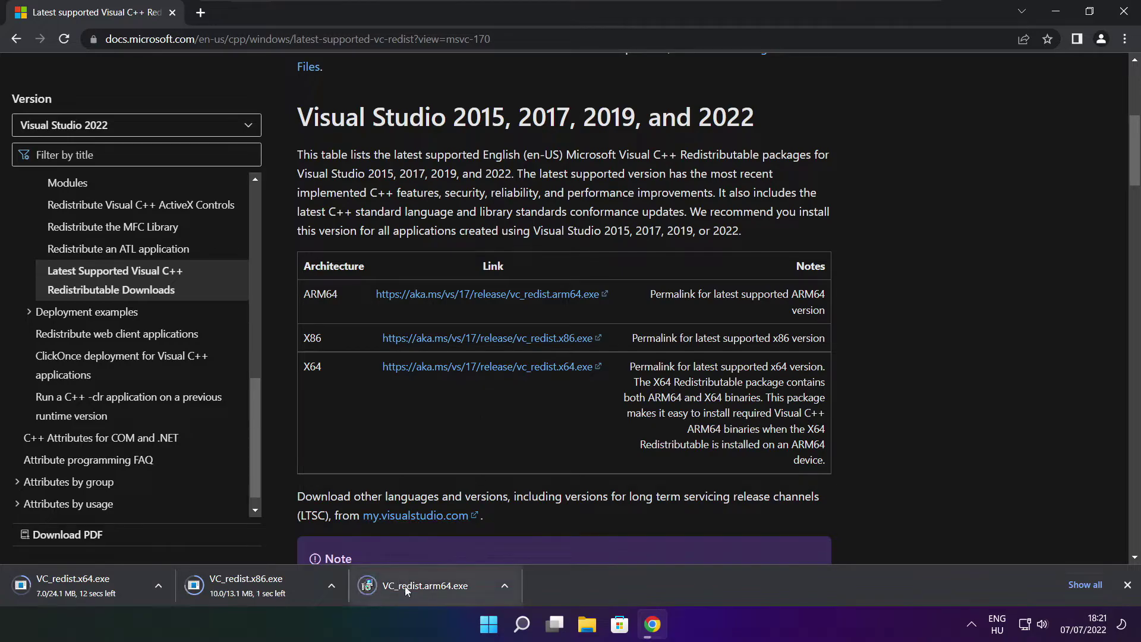
- Launch VC_redist.arm64.exe, agree to the license terms, run the installation and close the setup window
{"action": "left_click", "coordinate": [434, 587]}
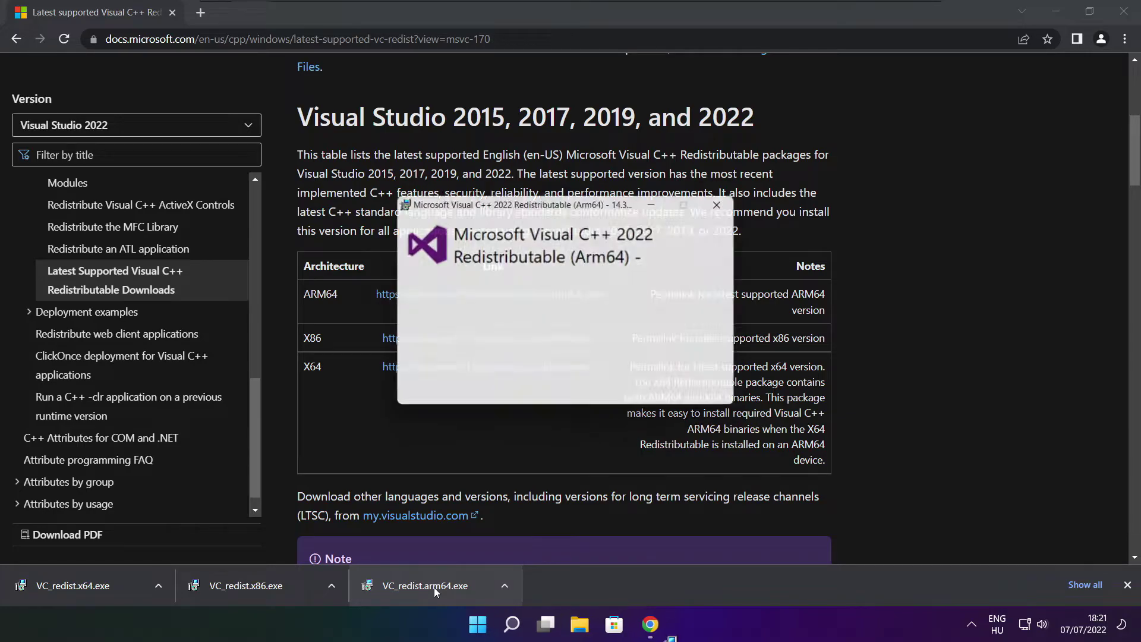
{"action": "left_click_drag", "start_coordinate": [733, 295], "coordinate": [732, 350]}
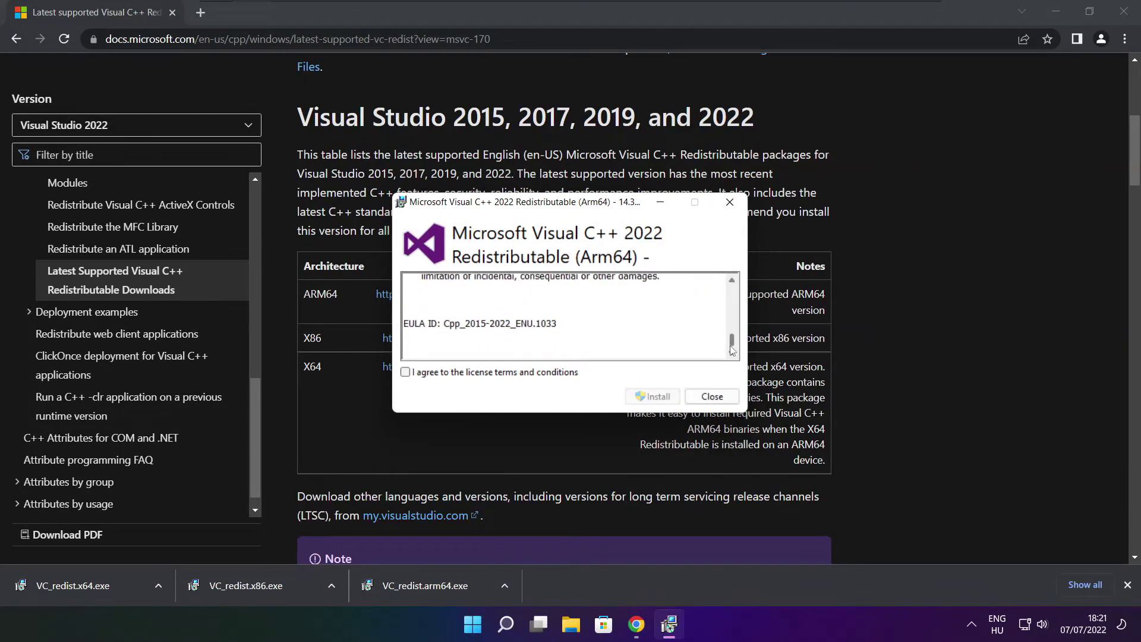
{"action": "left_click", "coordinate": [405, 373]}
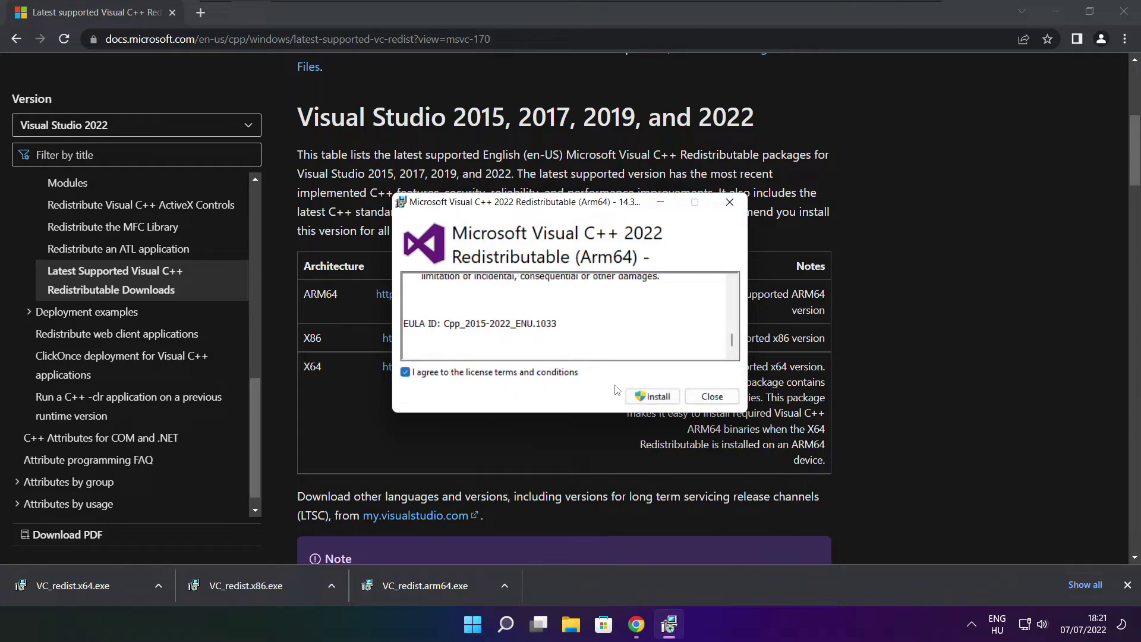
{"action": "left_click", "coordinate": [649, 397]}
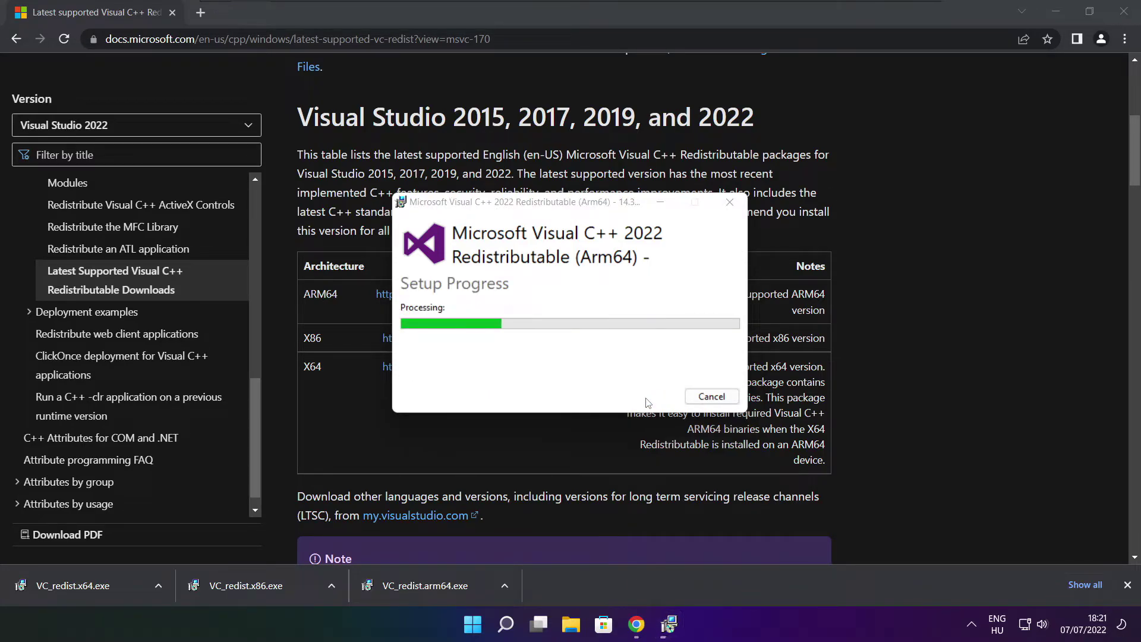
{"action": "left_click", "coordinate": [712, 397]}
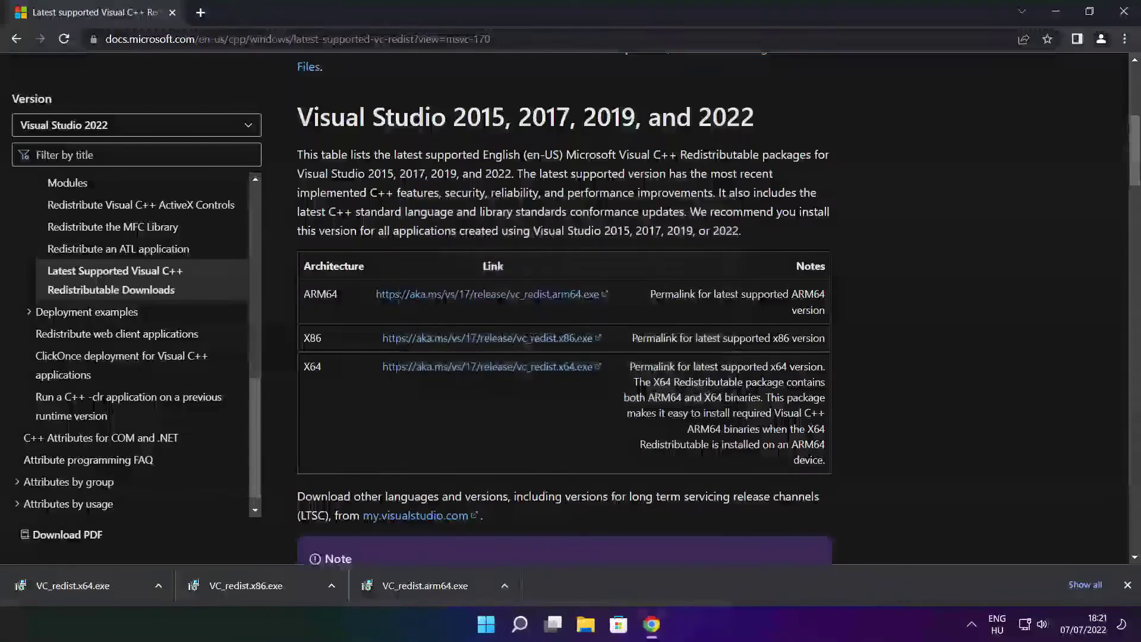
- Launch VC_redist.x86.exe, agree to the license terms, run the installation and close the setup window
{"action": "left_click", "coordinate": [270, 587]}
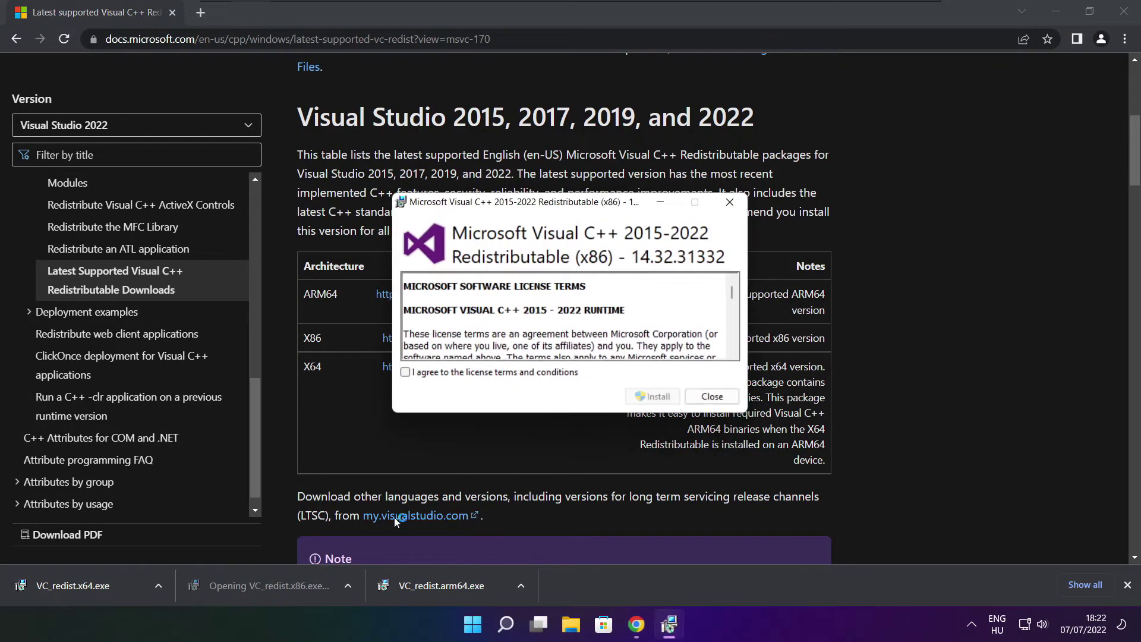
{"action": "left_click_drag", "start_coordinate": [733, 295], "coordinate": [734, 345]}
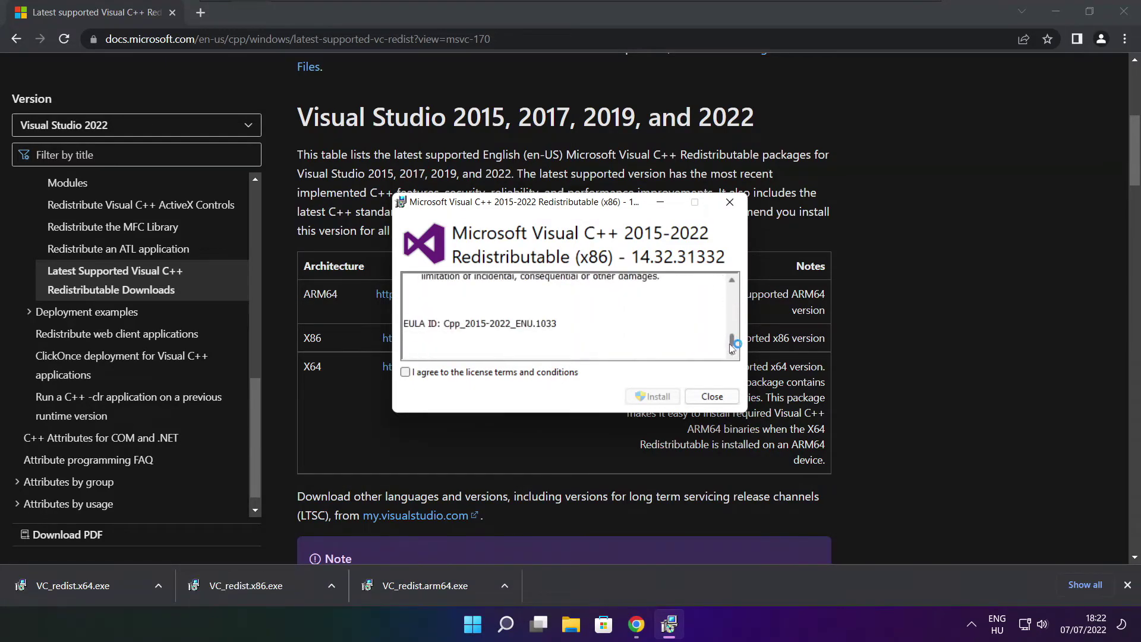
{"action": "left_click", "coordinate": [406, 372]}
{"action": "left_click", "coordinate": [652, 396]}
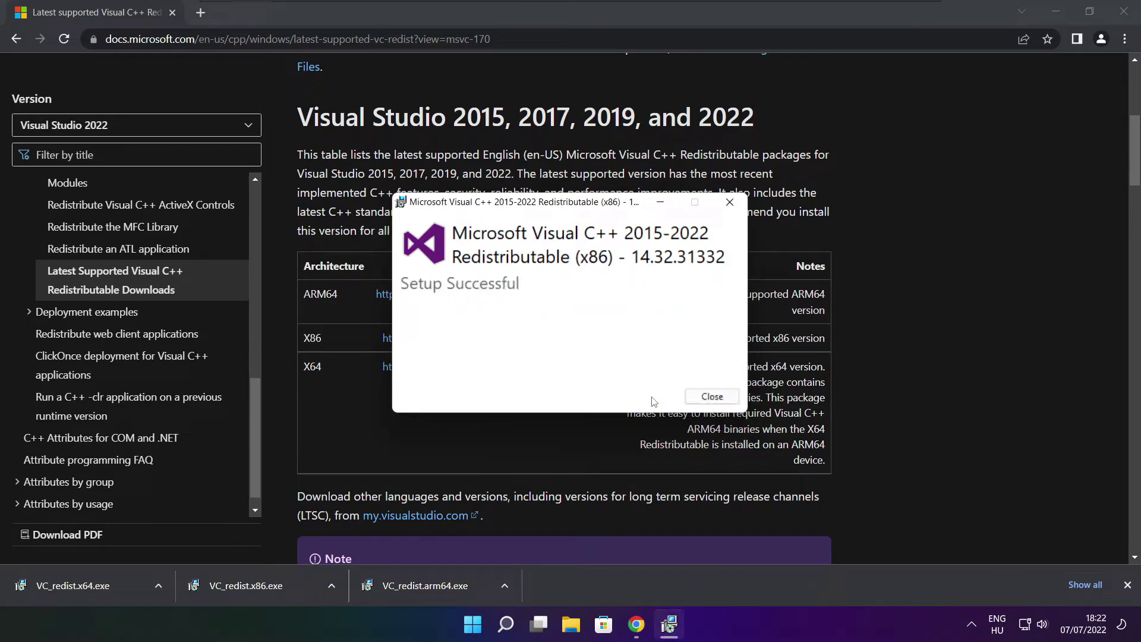
{"action": "left_click", "coordinate": [712, 396]}
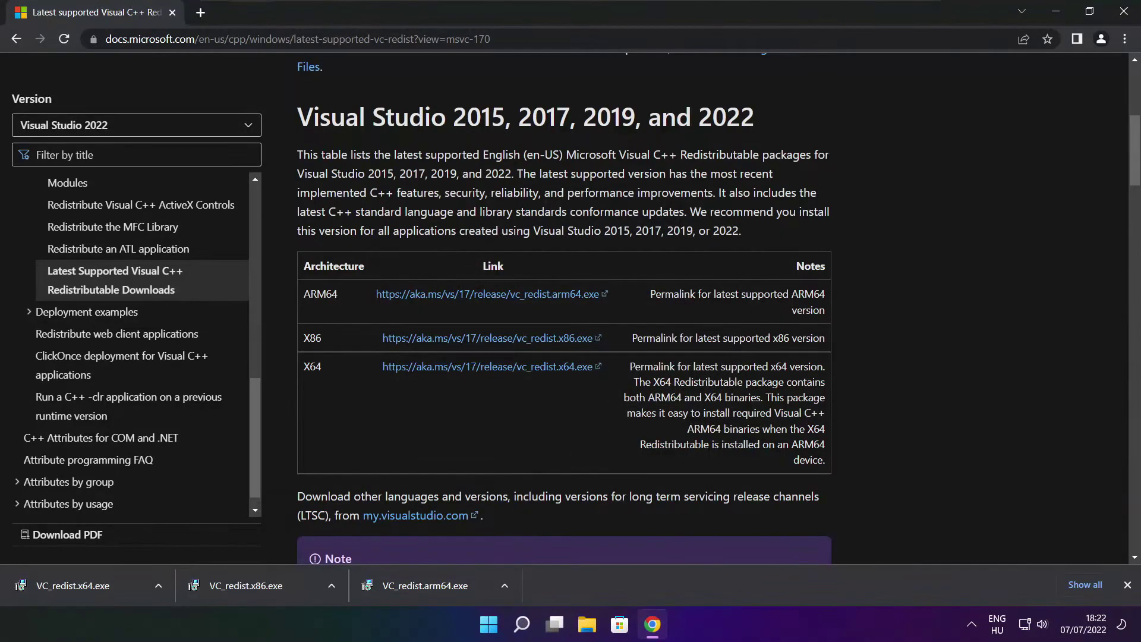
- Install VC_redist.x64.exe after agreeing to its license terms, then close the setup window and the browser
{"action": "left_click", "coordinate": [95, 585]}
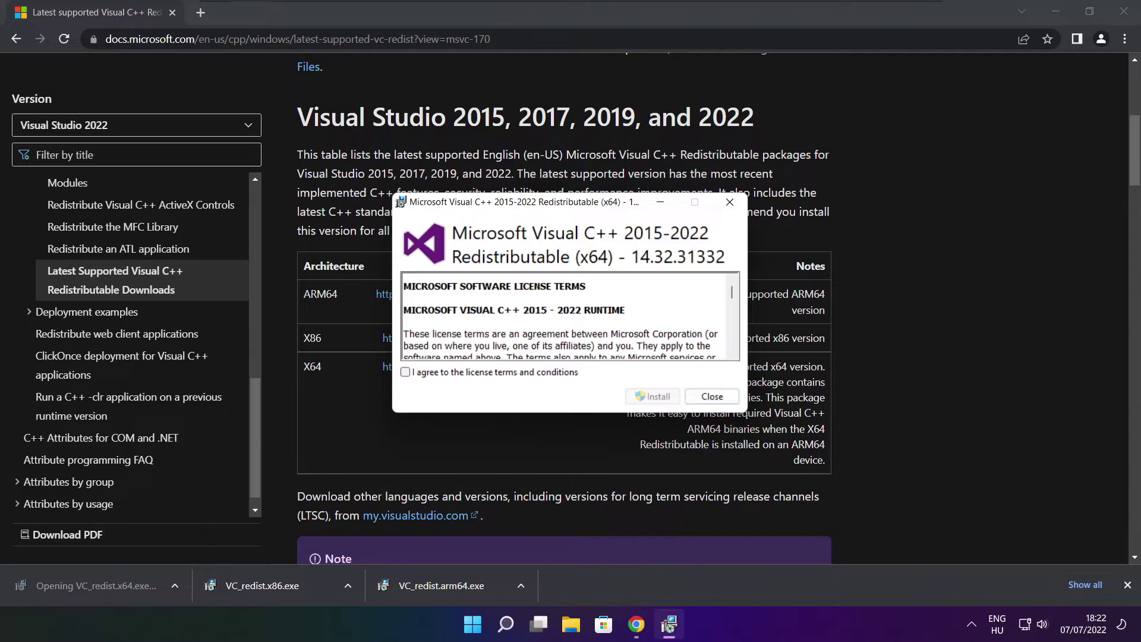
{"action": "left_click_drag", "start_coordinate": [732, 292], "coordinate": [732, 351]}
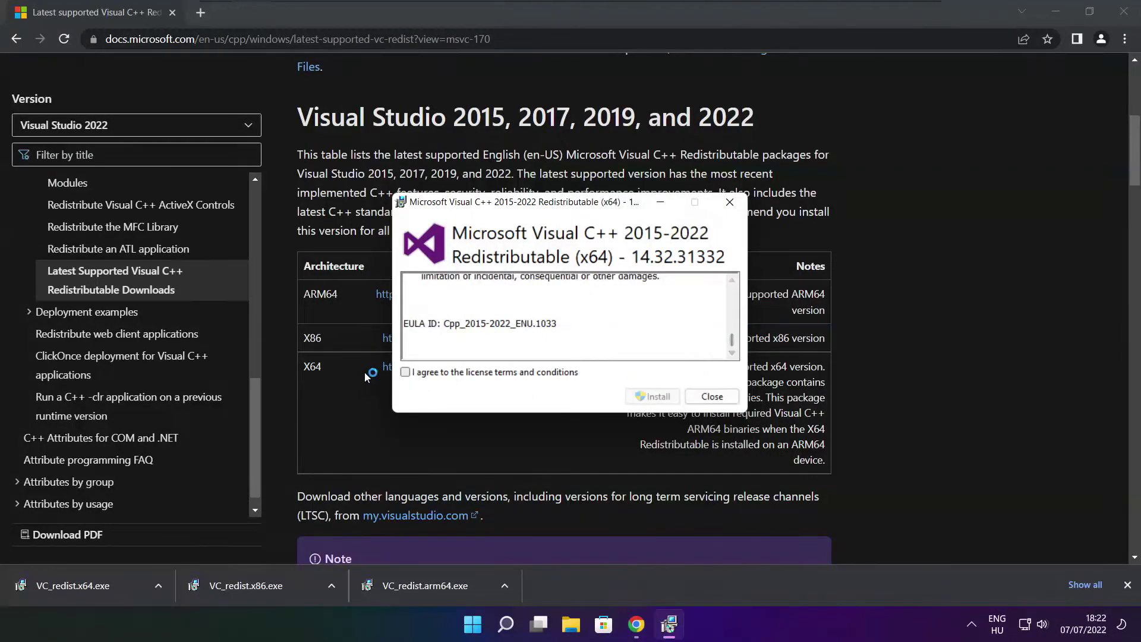
{"action": "left_click", "coordinate": [406, 373]}
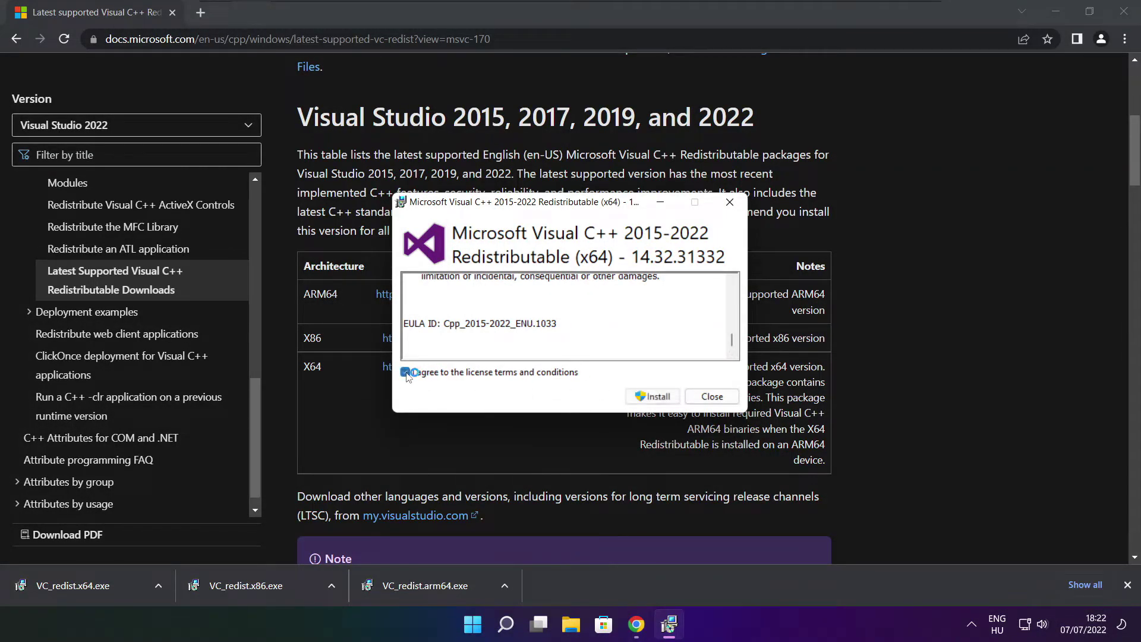
{"action": "left_click", "coordinate": [654, 397]}
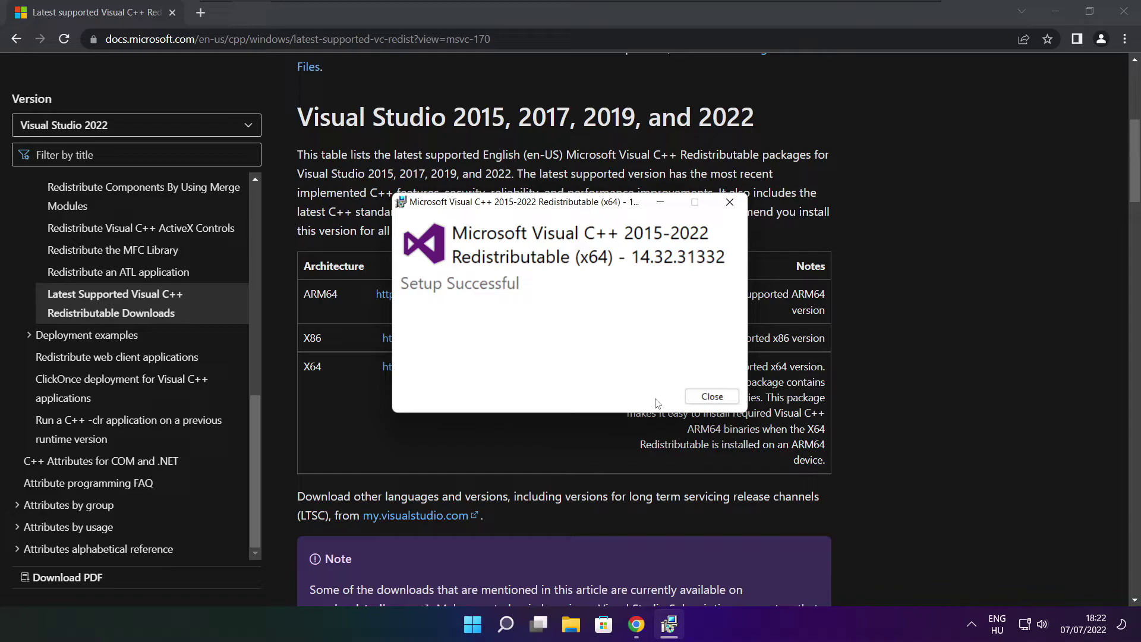
{"action": "left_click", "coordinate": [712, 396]}
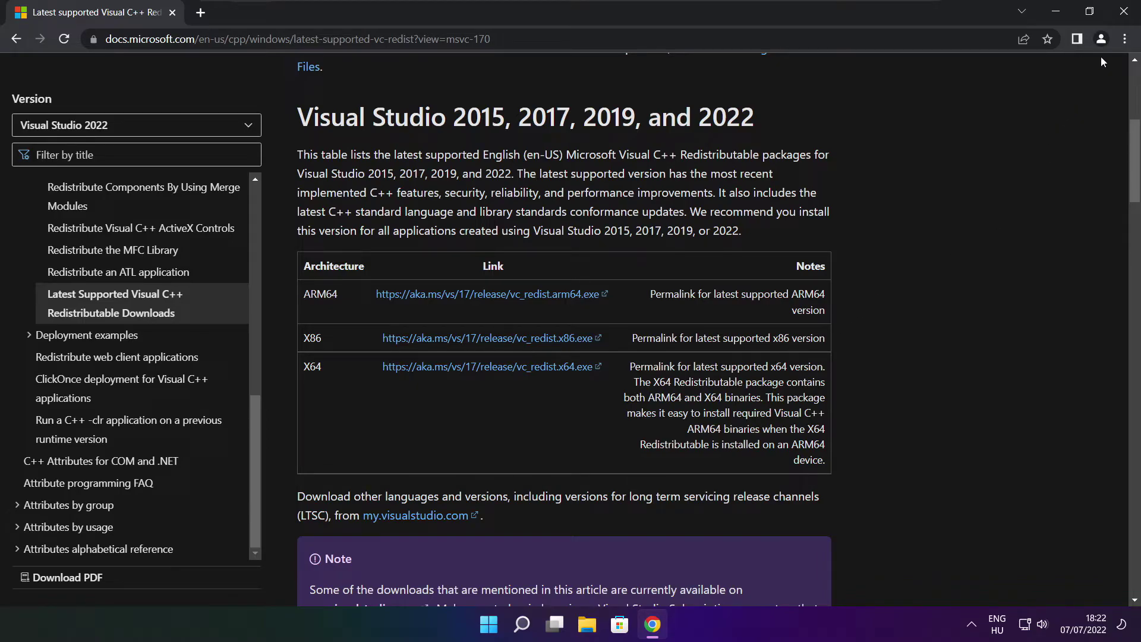
{"action": "left_click", "coordinate": [1125, 12]}
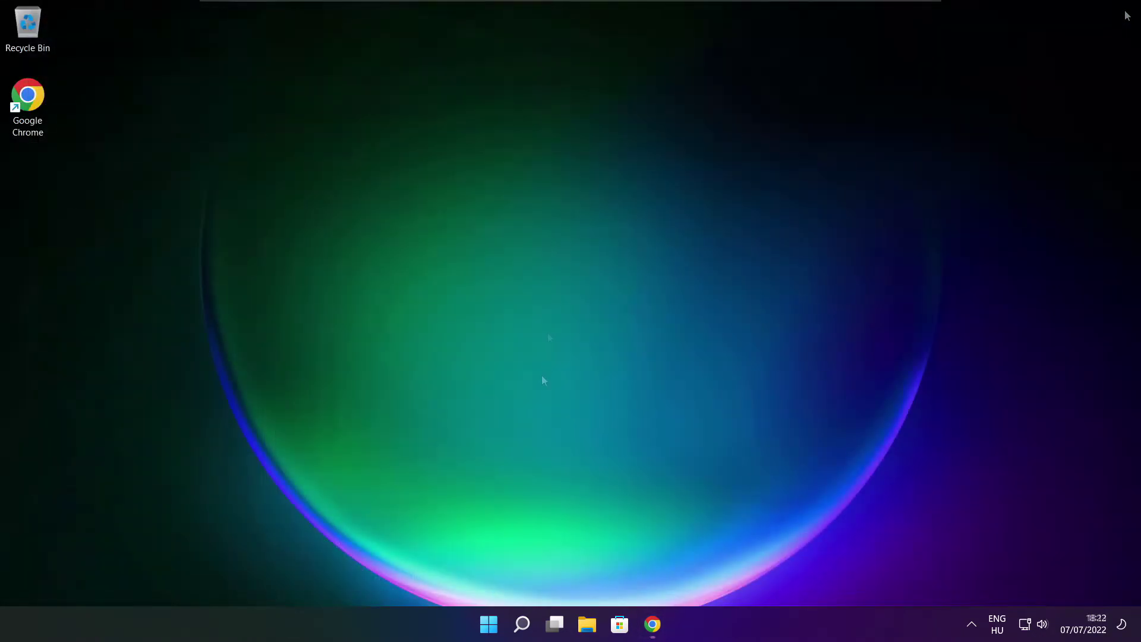
- Open Task Manager's startup apps and disable Cortana and Microsoft Edge
{"action": "right_click", "coordinate": [491, 628]}
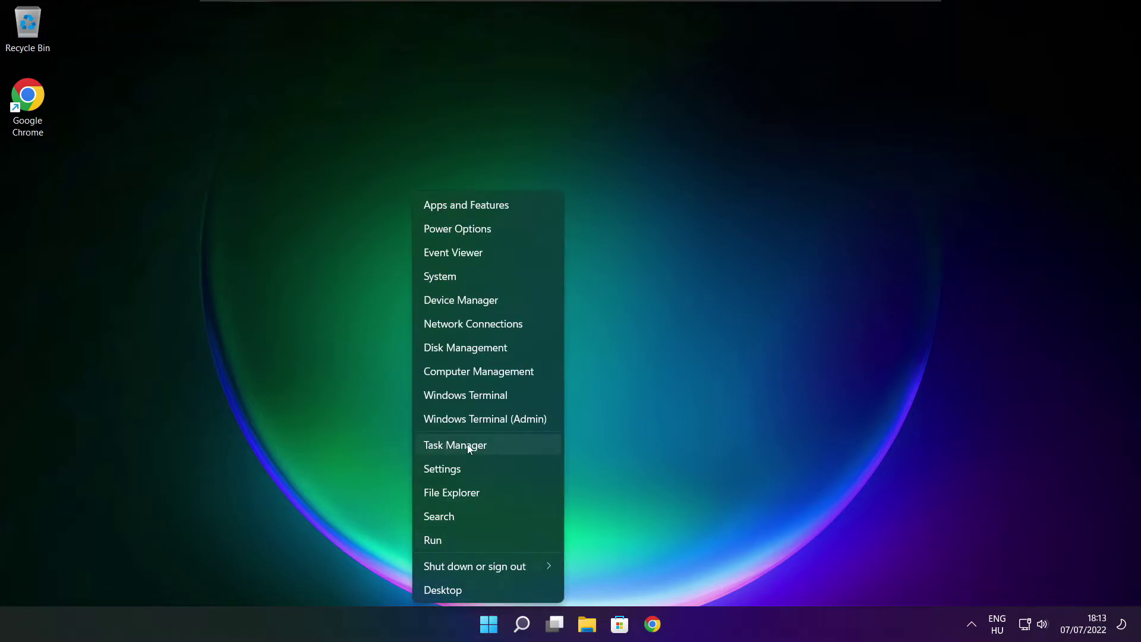
{"action": "left_click", "coordinate": [492, 446]}
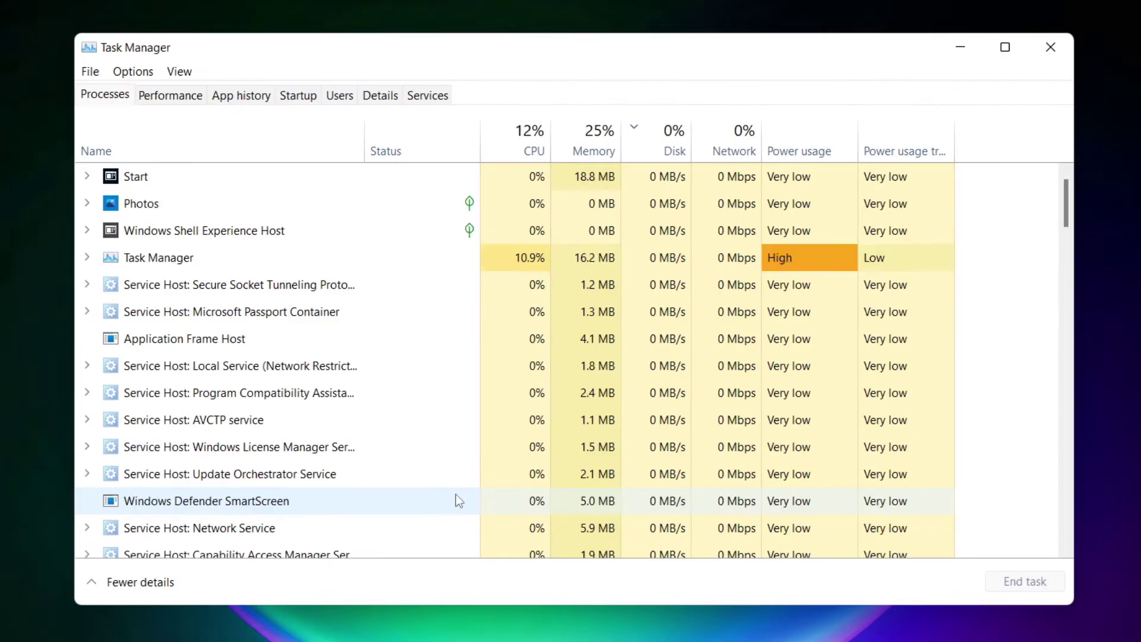
{"action": "left_click", "coordinate": [303, 102]}
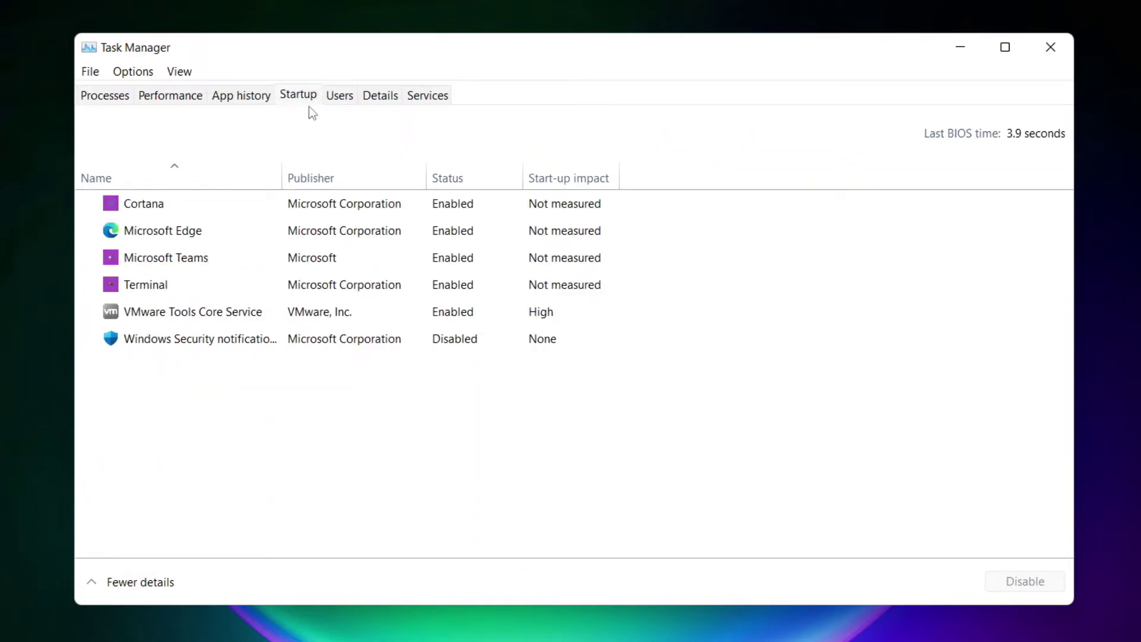
{"action": "left_click", "coordinate": [305, 213]}
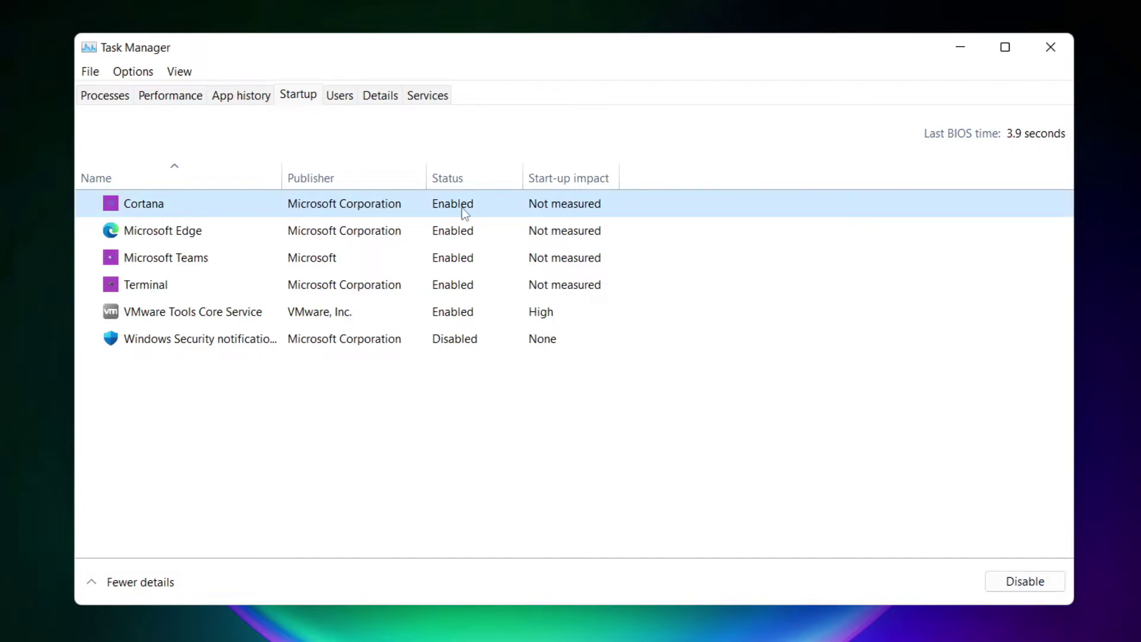
{"action": "left_click", "coordinate": [1025, 587]}
{"action": "left_click", "coordinate": [277, 234]}
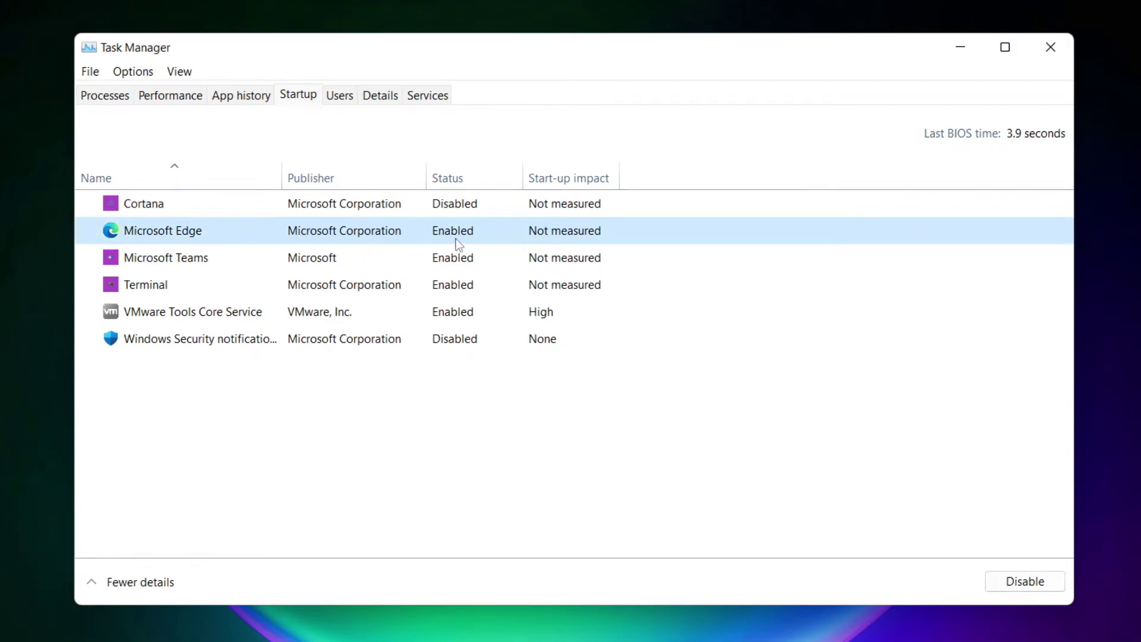
{"action": "left_click", "coordinate": [1030, 585]}
- Disable Microsoft Teams and Terminal at startup and close Task Manager
{"action": "left_click", "coordinate": [474, 264]}
{"action": "left_click", "coordinate": [1045, 585]}
{"action": "left_click", "coordinate": [383, 295]}
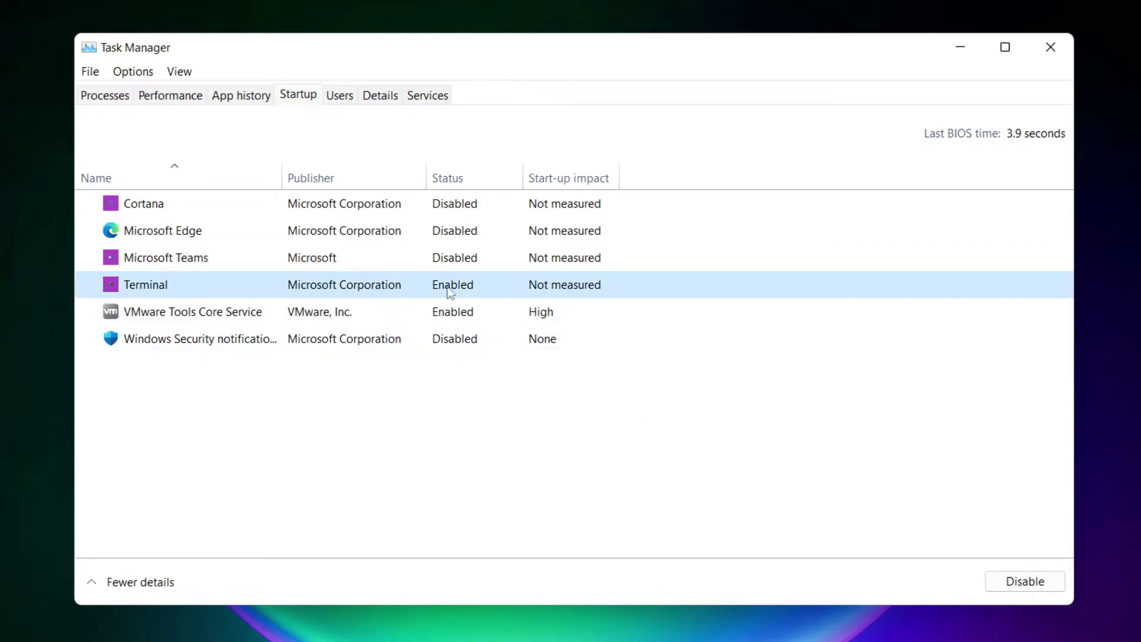
{"action": "left_click", "coordinate": [1042, 587]}
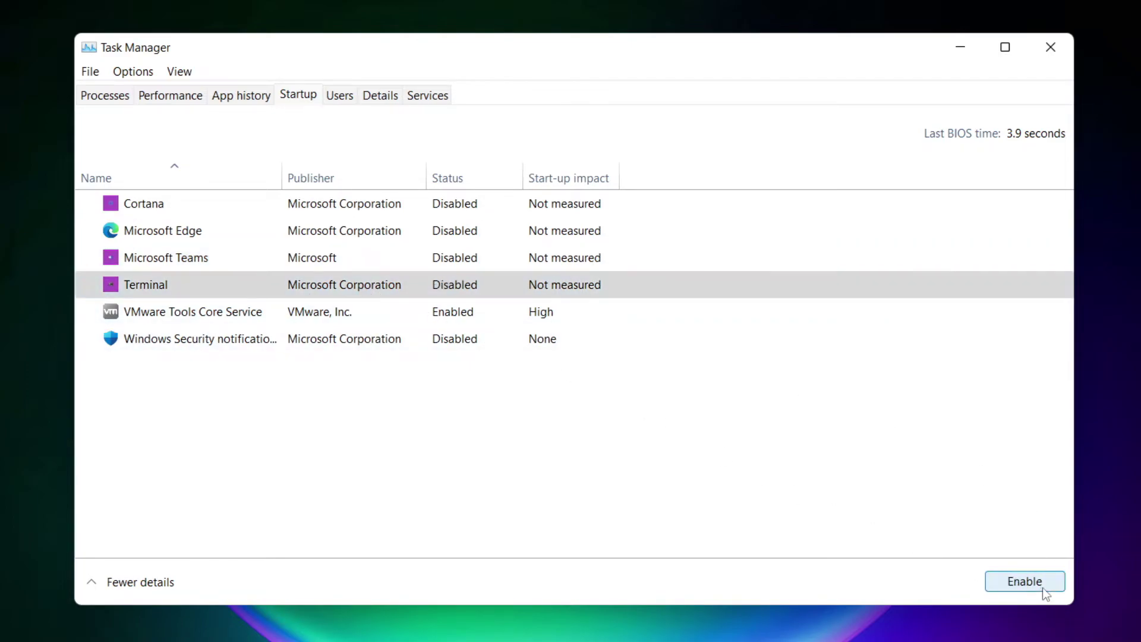
{"action": "left_click", "coordinate": [454, 286]}
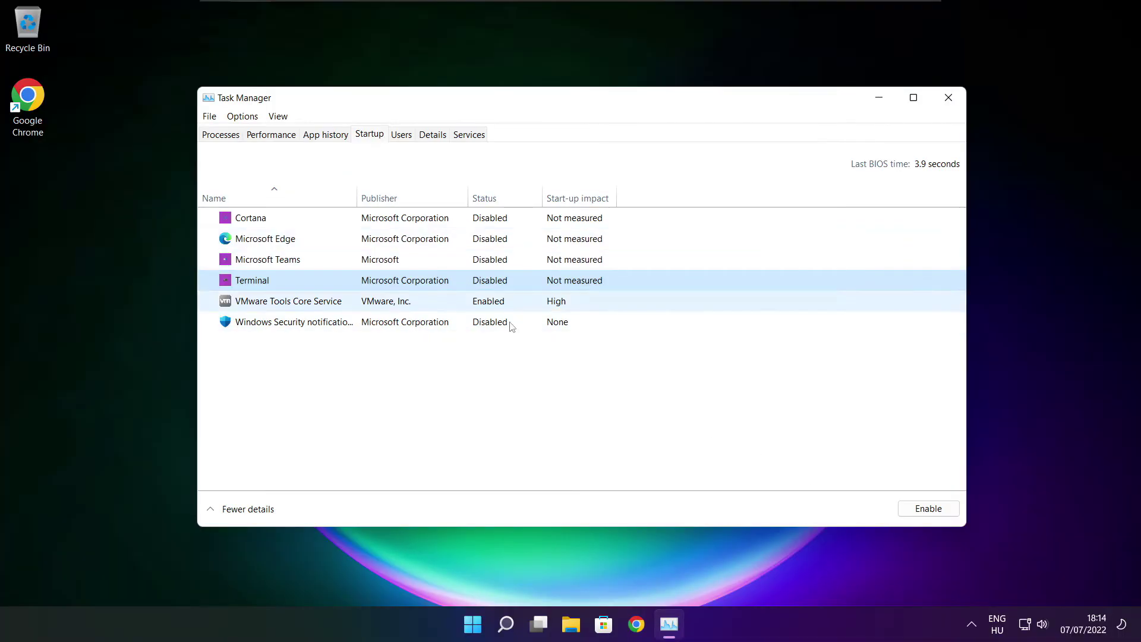
{"action": "left_click", "coordinate": [949, 101]}
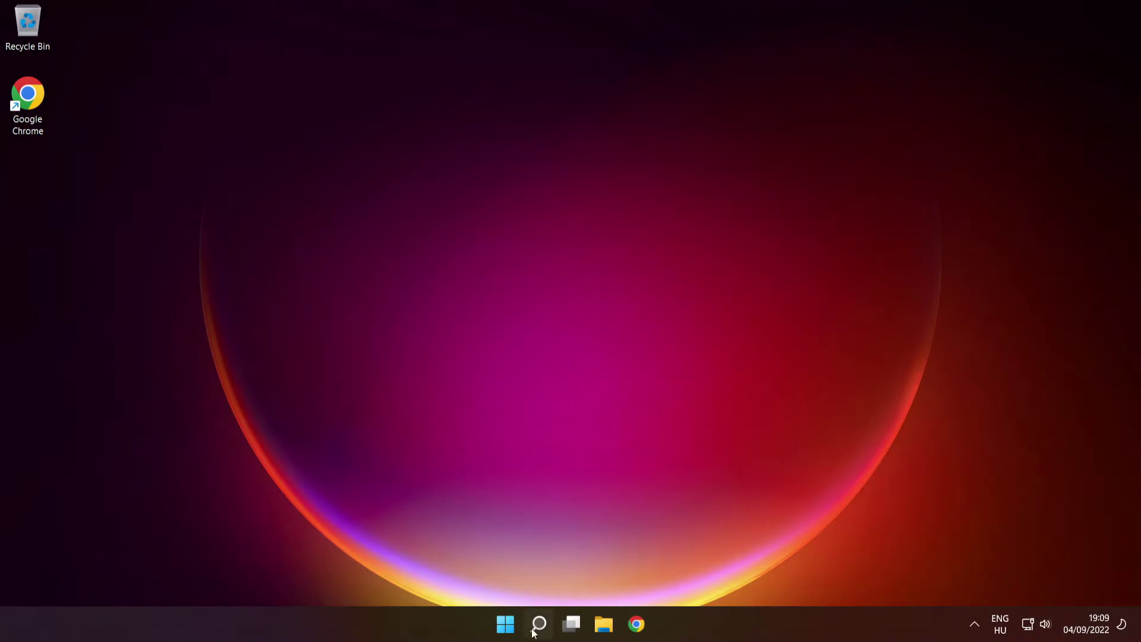
- Search Windows for cmd, run Command Prompt as administrator and move its window to the middle of the desktop
{"action": "mouse_move", "coordinate": [536, 625]}
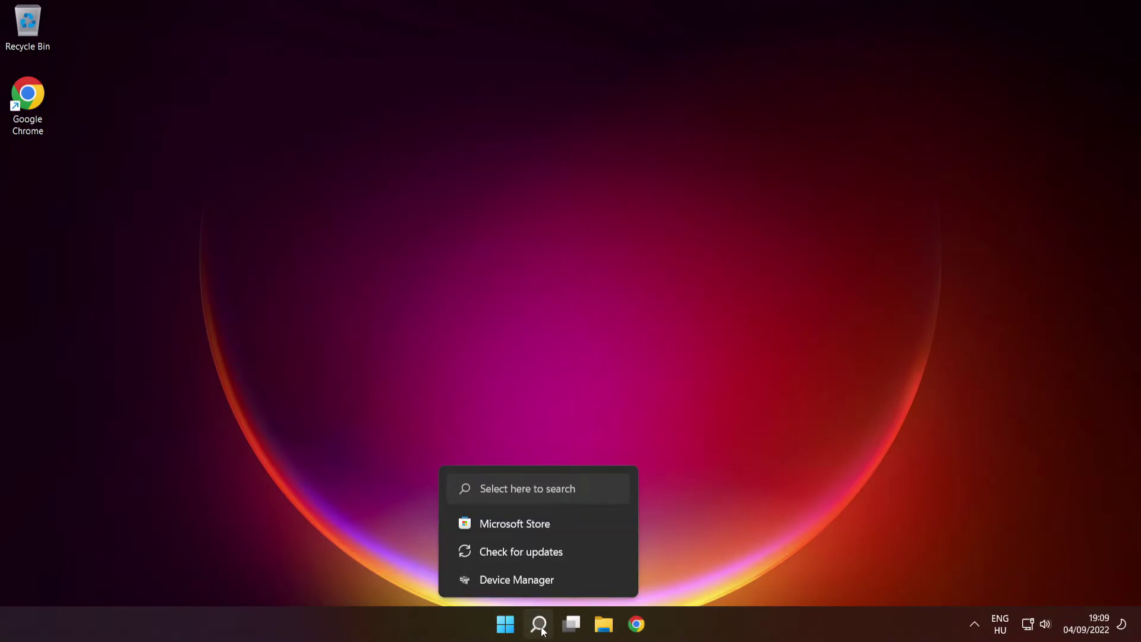
{"action": "left_click", "coordinate": [539, 625]}
{"action": "type", "text": "cmd"}
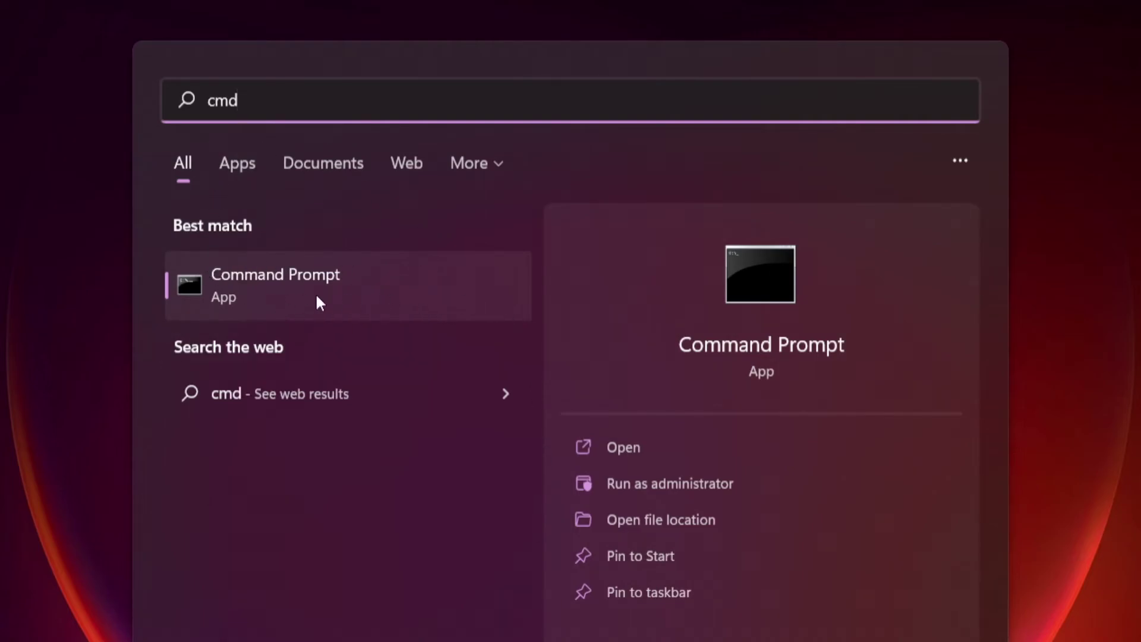
{"action": "right_click", "coordinate": [419, 283]}
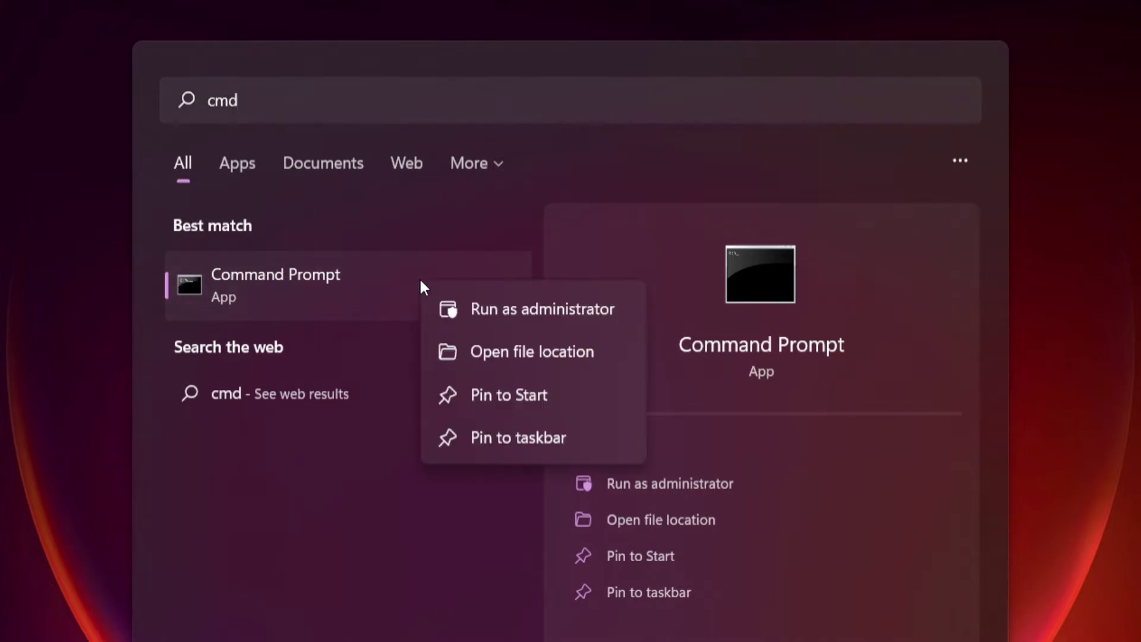
{"action": "left_click", "coordinate": [543, 308]}
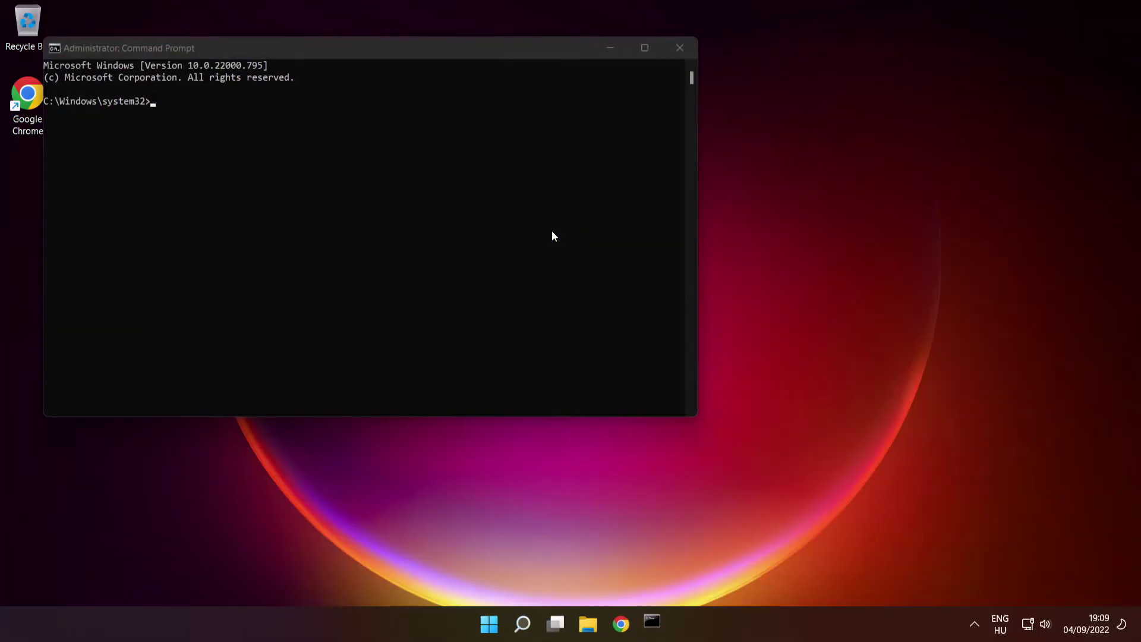
{"action": "left_click_drag", "start_coordinate": [461, 53], "coordinate": [657, 147]}
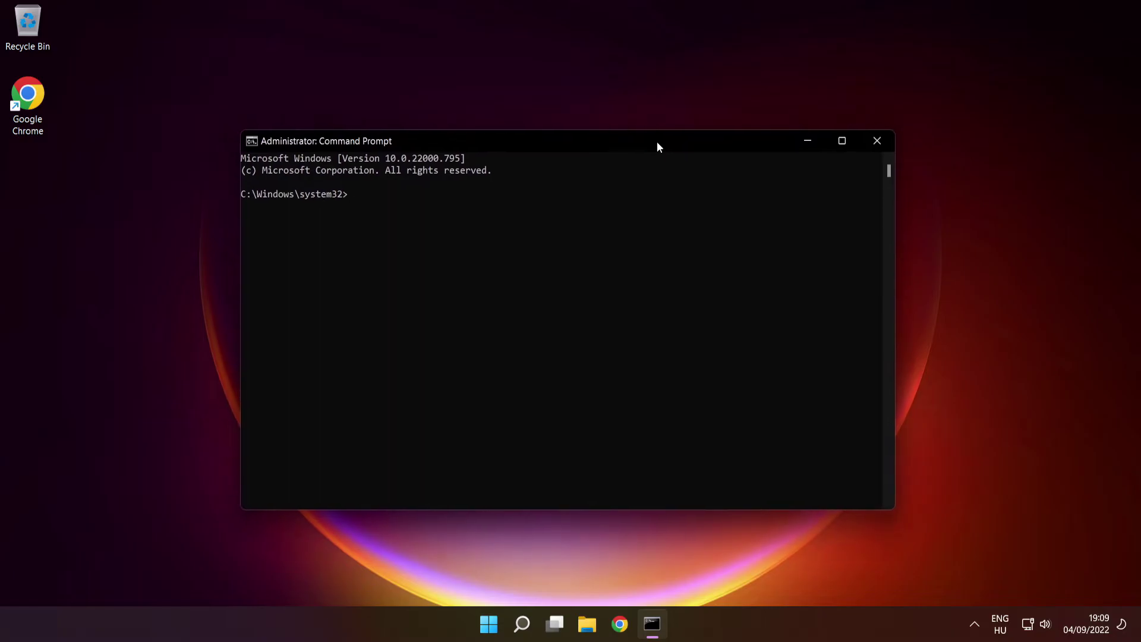
- Run the system file scan with sfc /scannow and close Command Prompt once the scan is complete
{"action": "type", "text": "sfc /scannow"}
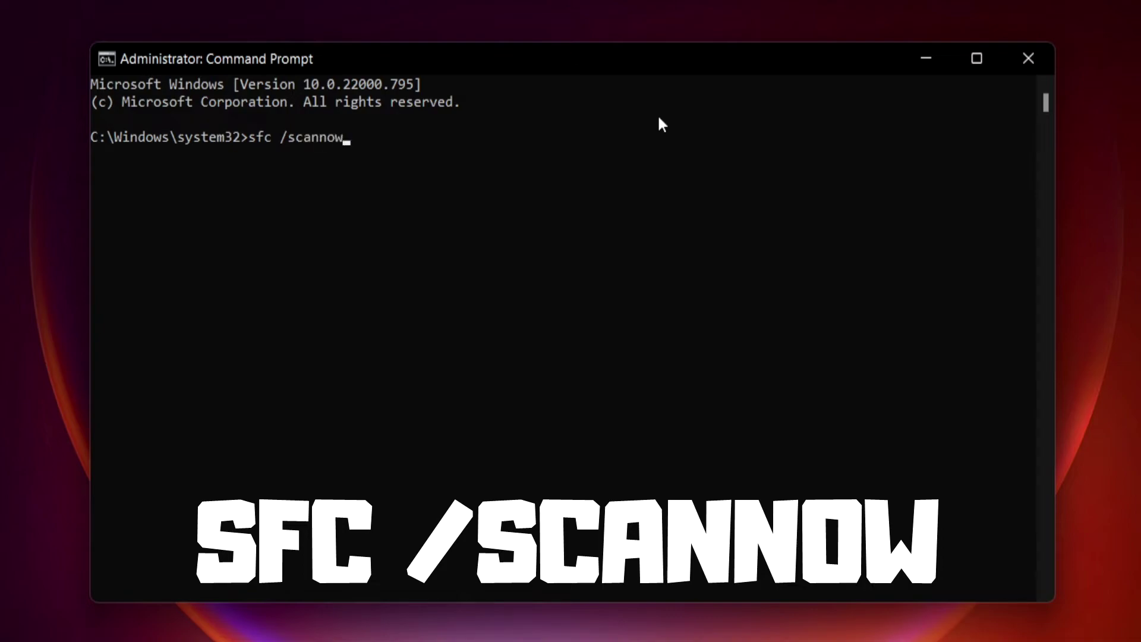
{"action": "key", "text": "Return"}
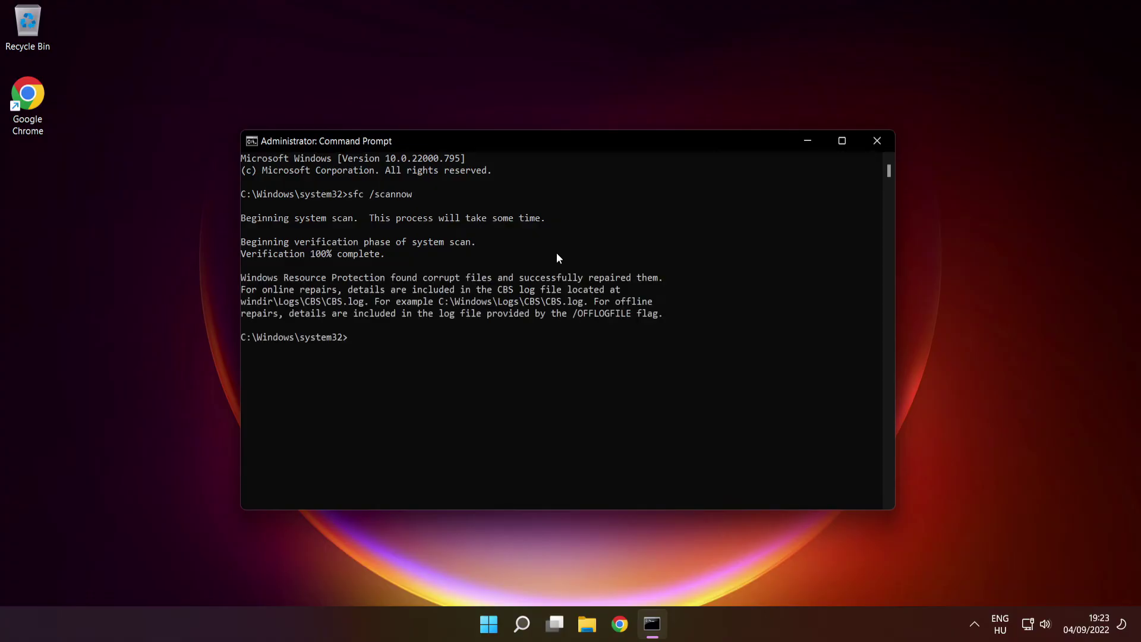
{"action": "left_click", "coordinate": [878, 143]}
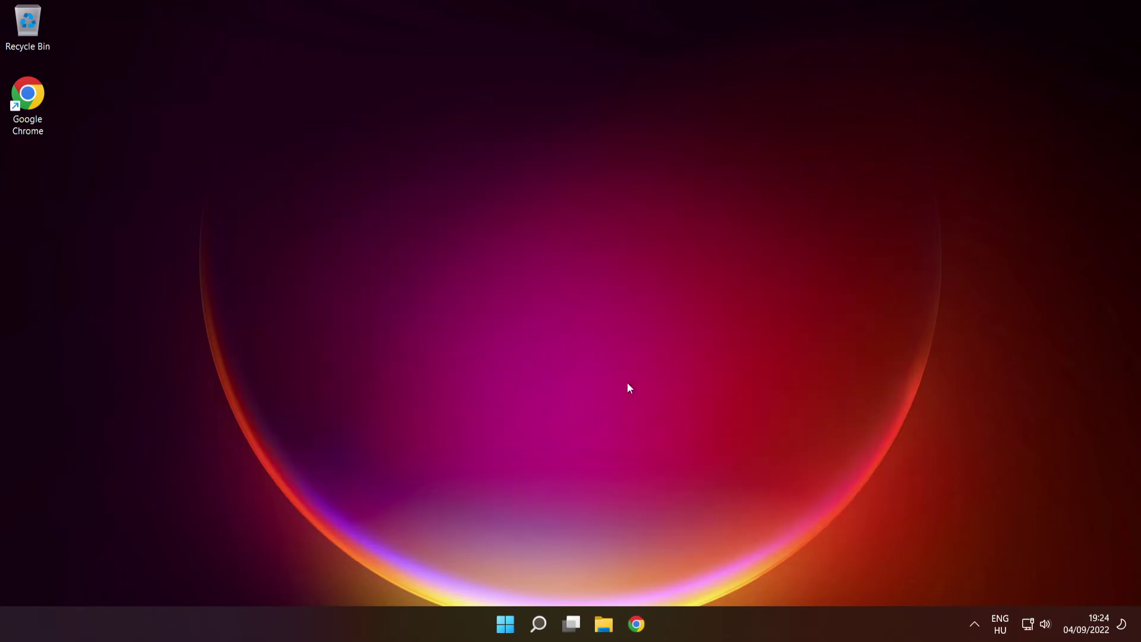
- Restart the computer
{"action": "left_click", "coordinate": [504, 619]}
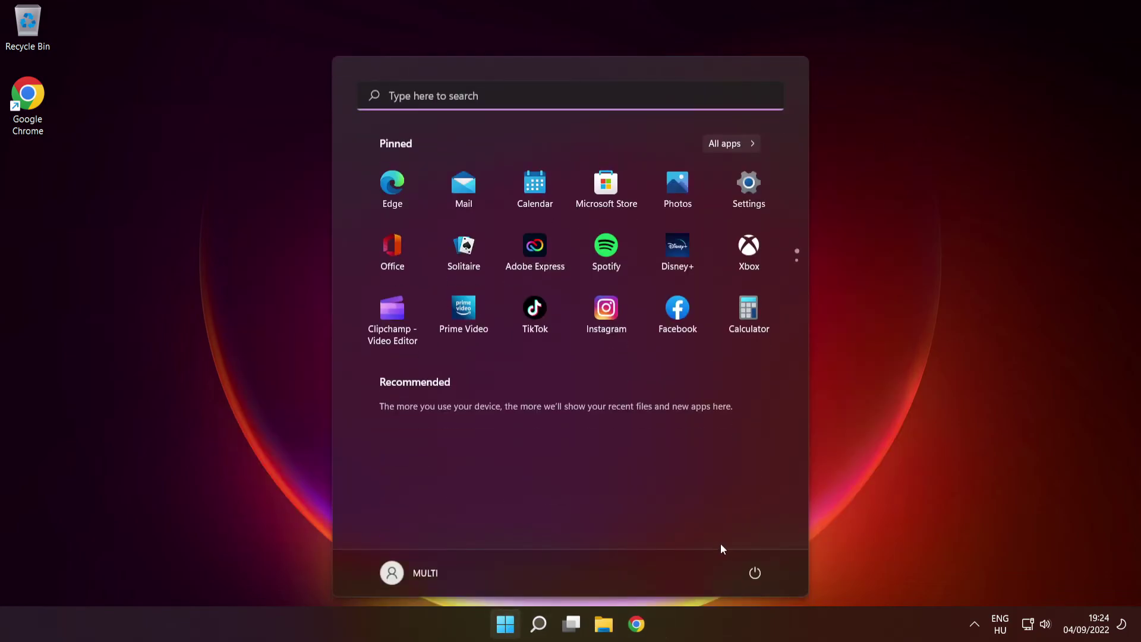
{"action": "left_click", "coordinate": [756, 572]}
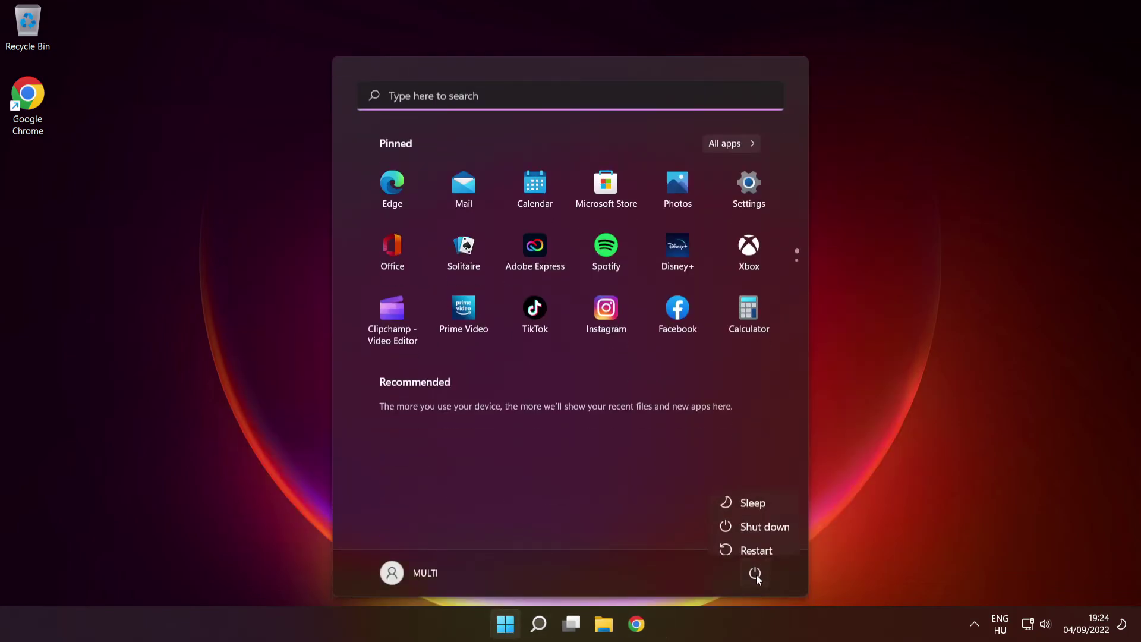
{"action": "left_click", "coordinate": [758, 542]}
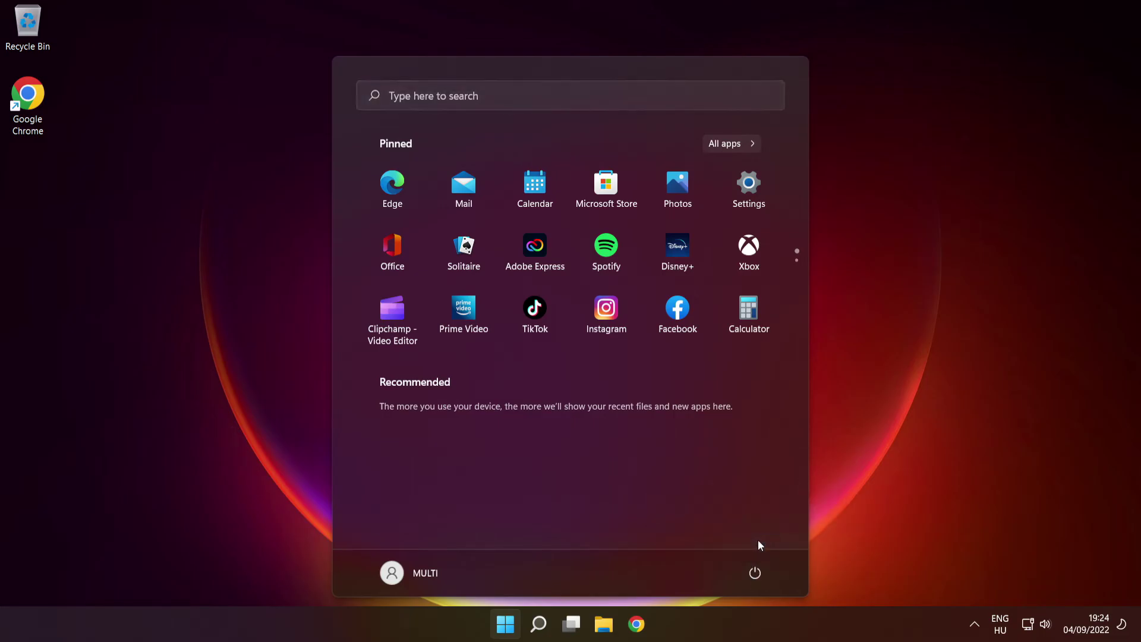